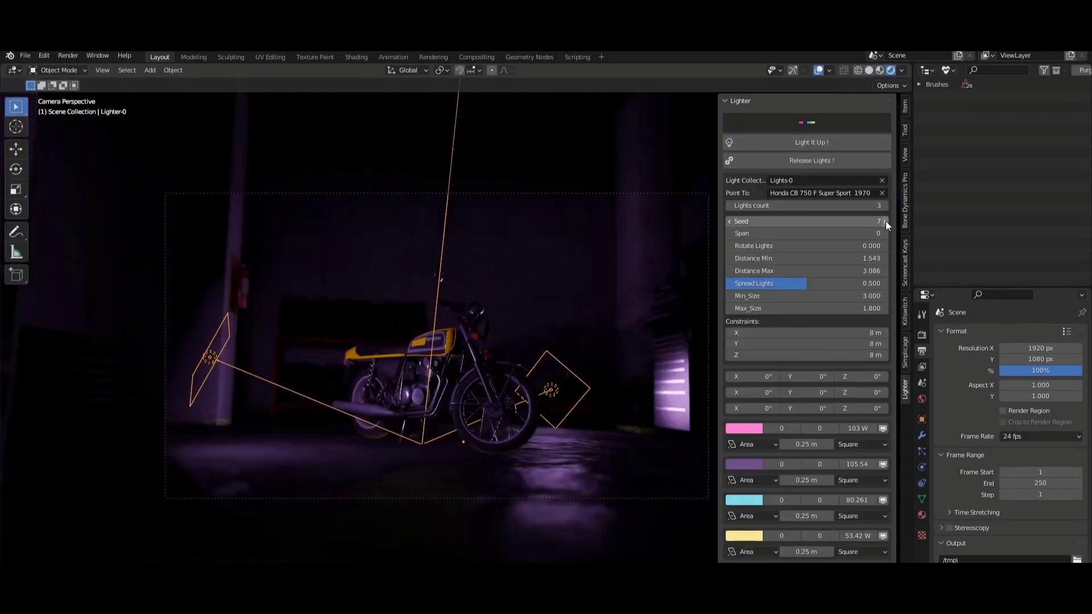
Raise the Seed value repeatedly to try different light arrangements around the motorcycle
{"action": "left_click", "coordinate": [885, 221]}
{"action": "left_click", "coordinate": [885, 221]}
{"action": "left_click", "coordinate": [885, 220]}
{"action": "left_click", "coordinate": [885, 220]}
{"action": "left_click", "coordinate": [885, 221]}
{"action": "left_click", "coordinate": [886, 221]}
{"action": "left_click", "coordinate": [885, 221]}
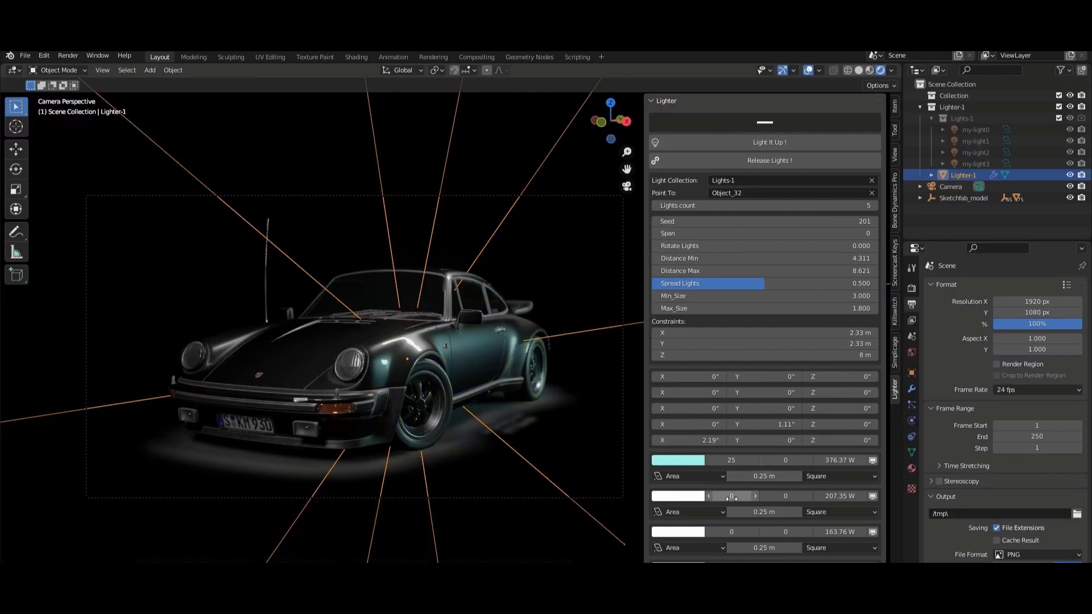
Increase the first numeric value of the second light in the Porsche scene
{"action": "left_click_drag", "start_coordinate": [731, 498], "coordinate": [813, 498]}
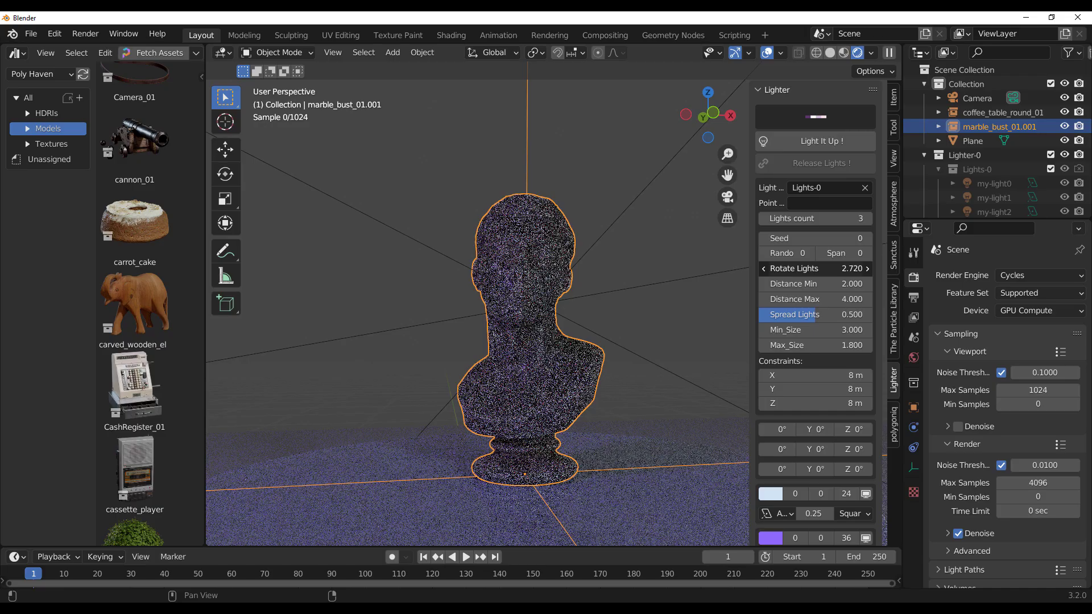
Adjust the bust's light rig to a rotation of 3.820, five lights, and constraints of X 8.36 m and Y 8.23 m
{"action": "left_click_drag", "start_coordinate": [815, 268], "coordinate": [843, 269]}
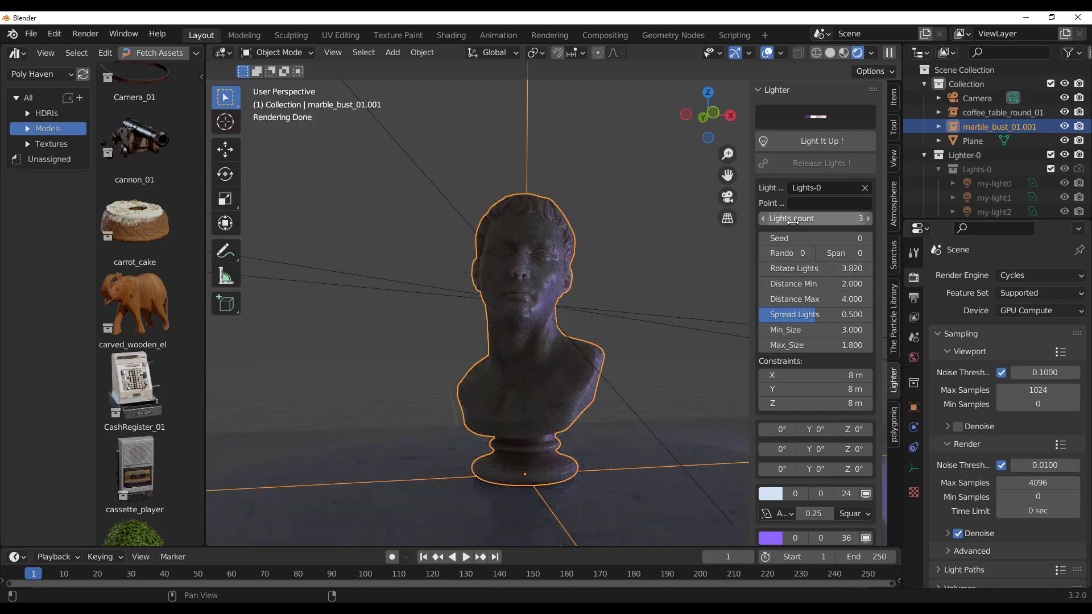
{"action": "left_click_drag", "start_coordinate": [814, 219], "coordinate": [844, 218]}
{"action": "mouse_move", "coordinate": [815, 375]}
{"action": "left_mouse_down"}
{"action": "mouse_move", "coordinate": [783, 375]}
{"action": "mouse_move", "coordinate": [836, 375]}
{"action": "mouse_move", "coordinate": [827, 389]}
{"action": "left_mouse_up"}
Recolour the bust rig's fourth light green and toggle its display option
{"action": "scroll", "coordinate": [815, 398], "scroll_direction": "down", "scroll_amount": 4}
{"action": "left_click", "coordinate": [771, 509]}
{"action": "left_click", "coordinate": [801, 343]}
{"action": "left_click", "coordinate": [865, 509]}
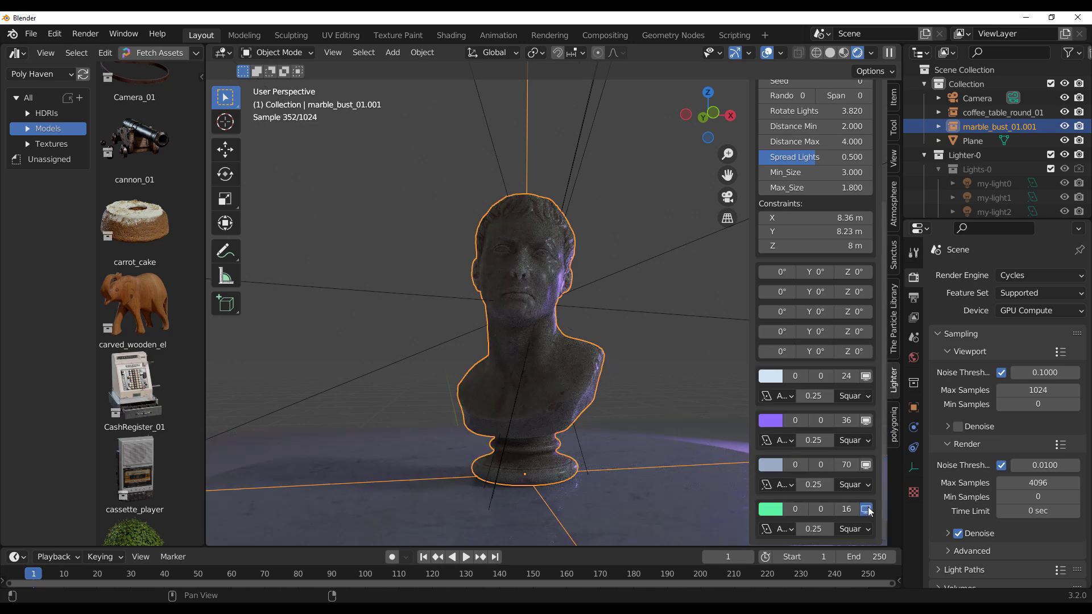
Recolour the third light beige, set its first two values to 12 and 56, and its size to 0.86
{"action": "left_click", "coordinate": [770, 464]}
{"action": "left_click_drag", "start_coordinate": [791, 321], "coordinate": [842, 284]}
{"action": "left_click_drag", "start_coordinate": [795, 464], "coordinate": [809, 464]}
{"action": "mouse_move", "coordinate": [819, 464]}
{"action": "left_mouse_down"}
{"action": "mouse_move", "coordinate": [847, 464]}
{"action": "mouse_move", "coordinate": [818, 465]}
{"action": "left_mouse_up"}
{"action": "left_click_drag", "start_coordinate": [813, 484], "coordinate": [847, 484]}
Set the fifth light's Z rotation to 2.07° and pick a new colour for the first light
{"action": "left_click_drag", "start_coordinate": [853, 351], "coordinate": [868, 352]}
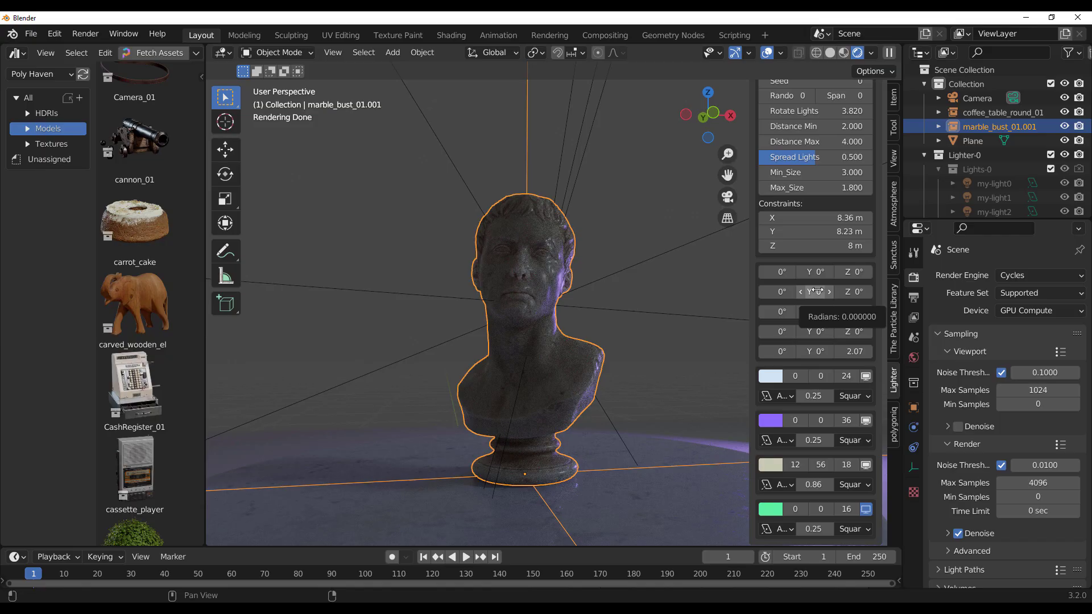
{"action": "left_click", "coordinate": [770, 375]}
{"action": "left_click", "coordinate": [819, 274]}
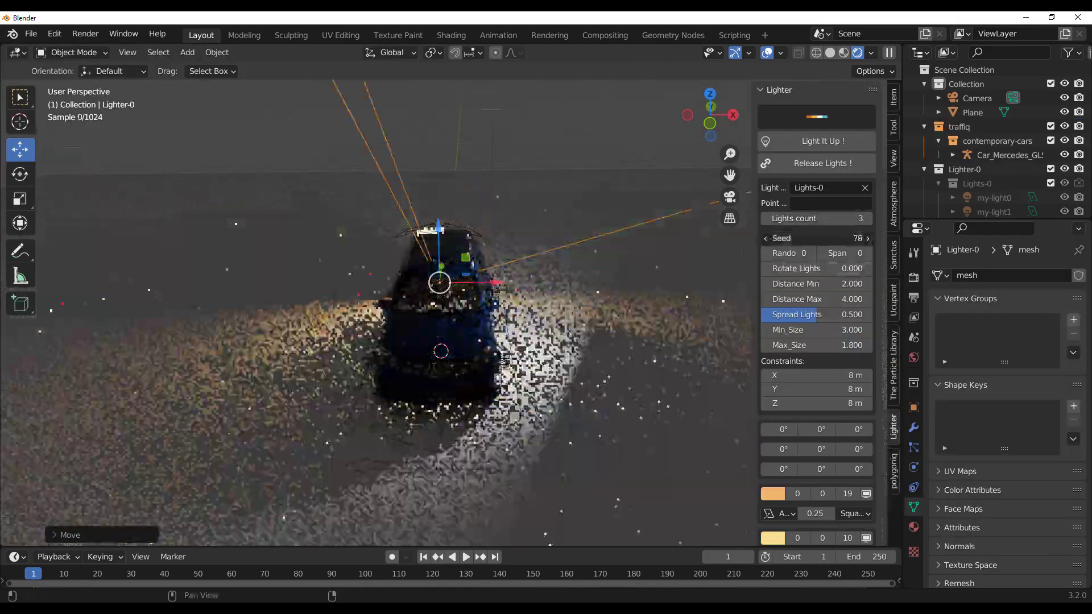
Set the Seed of the car's light rig to 15
{"action": "left_click_drag", "start_coordinate": [816, 238], "coordinate": [791, 238]}
{"action": "left_click", "coordinate": [816, 239]}
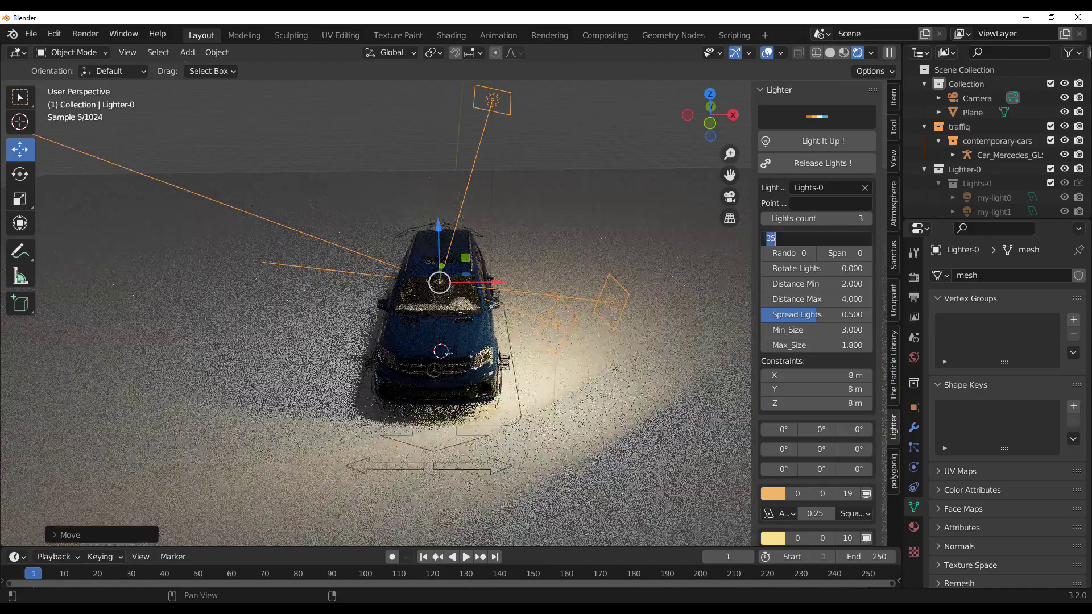
{"action": "type", "text": "15"}
{"action": "key", "text": "Return"}
Increase the Distance Min value of the car's light rig
{"action": "middle_click_drag", "start_coordinate": [432, 341], "coordinate": [501, 328]}
{"action": "scroll", "coordinate": [489, 320], "scroll_direction": "up", "scroll_amount": 3}
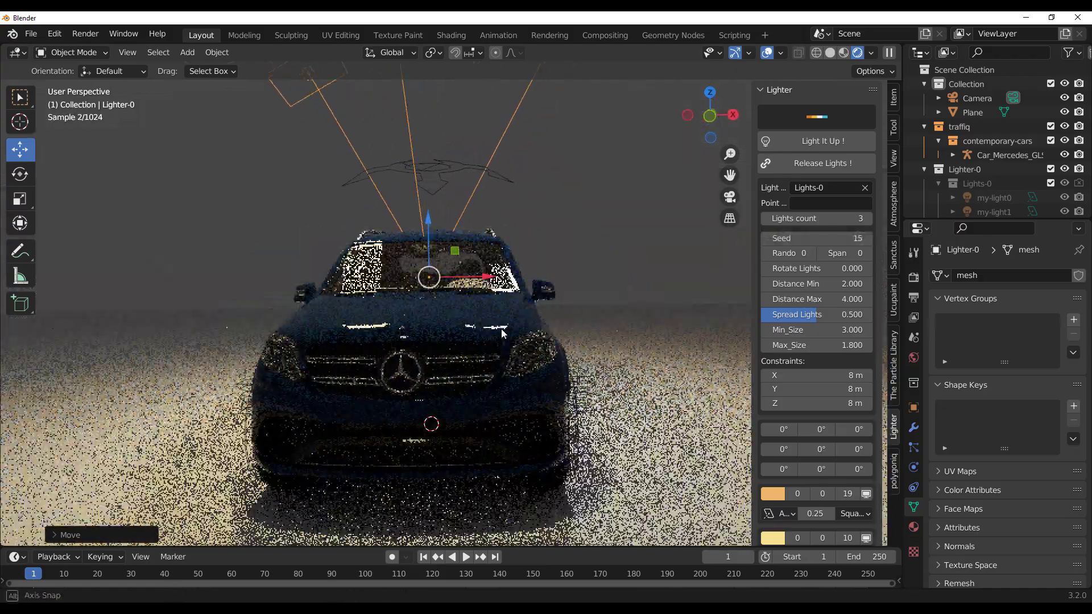
{"action": "scroll", "coordinate": [832, 281], "scroll_direction": "down", "scroll_amount": 2}
{"action": "left_click_drag", "start_coordinate": [797, 283], "coordinate": [883, 283]}
{"action": "middle_click_drag", "start_coordinate": [348, 326], "coordinate": [493, 344]}
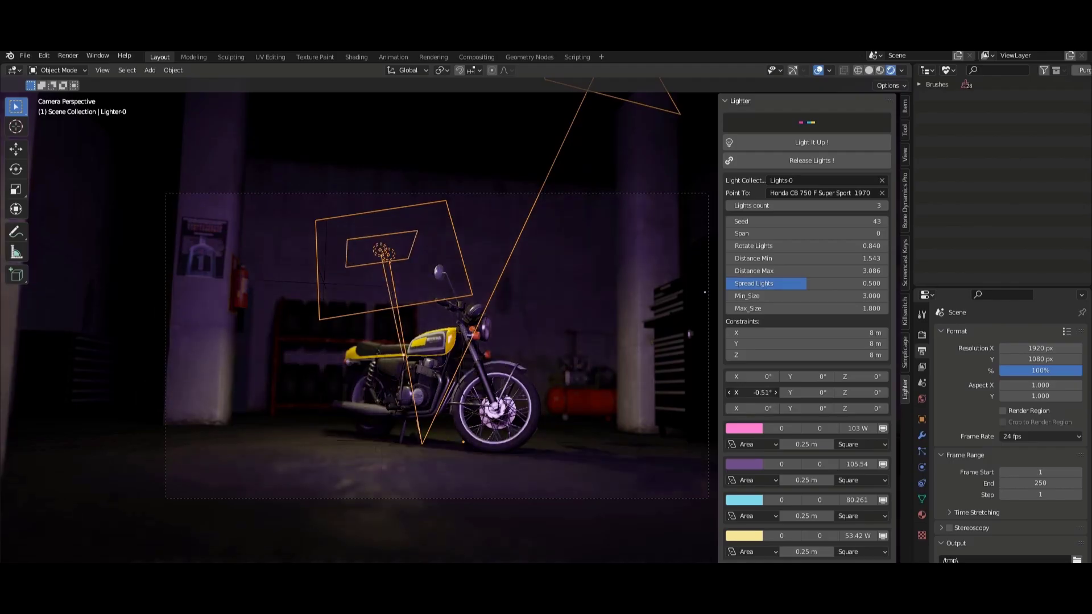
Change the colour of a motorcycle light to a darker, less saturated pink with a brightness of 0.359
{"action": "left_click", "coordinate": [744, 444]}
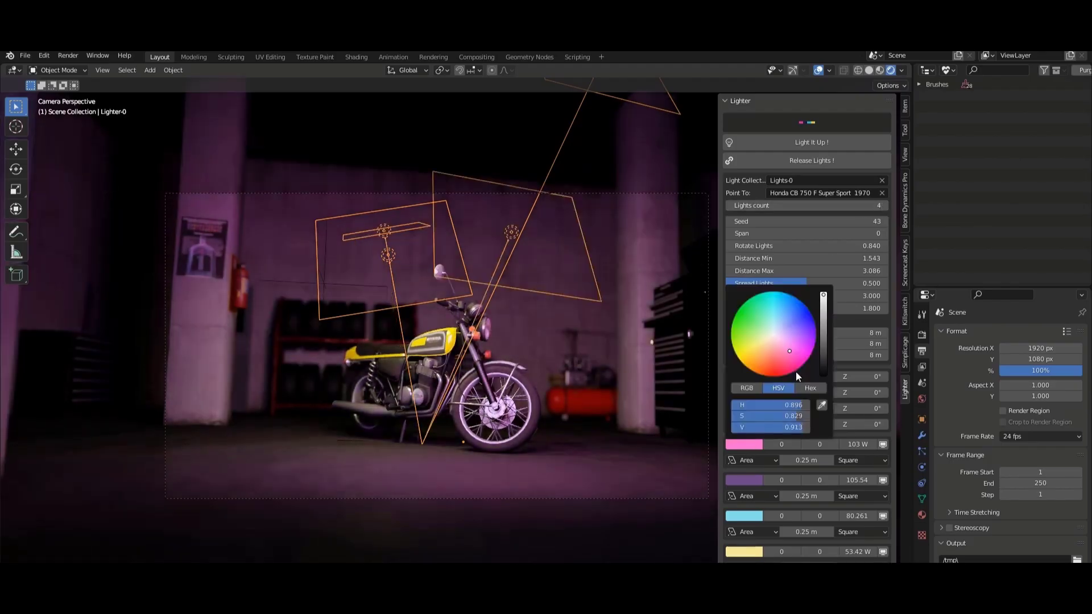
{"action": "left_click_drag", "start_coordinate": [796, 371], "coordinate": [784, 339]}
{"action": "left_click", "coordinate": [823, 321]}
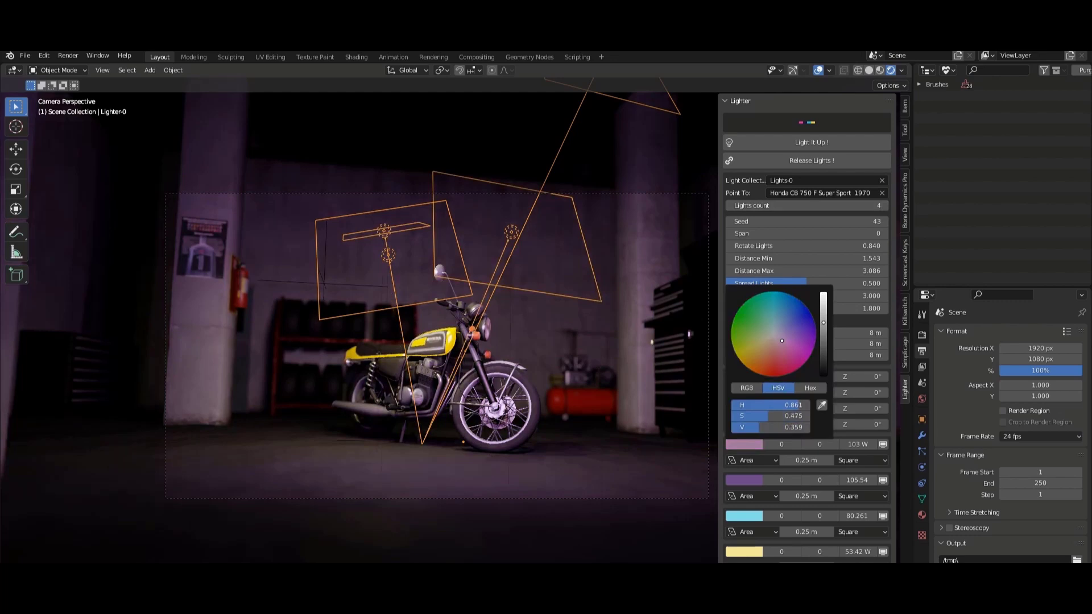
{"action": "left_click_drag", "start_coordinate": [763, 409], "coordinate": [739, 408]}
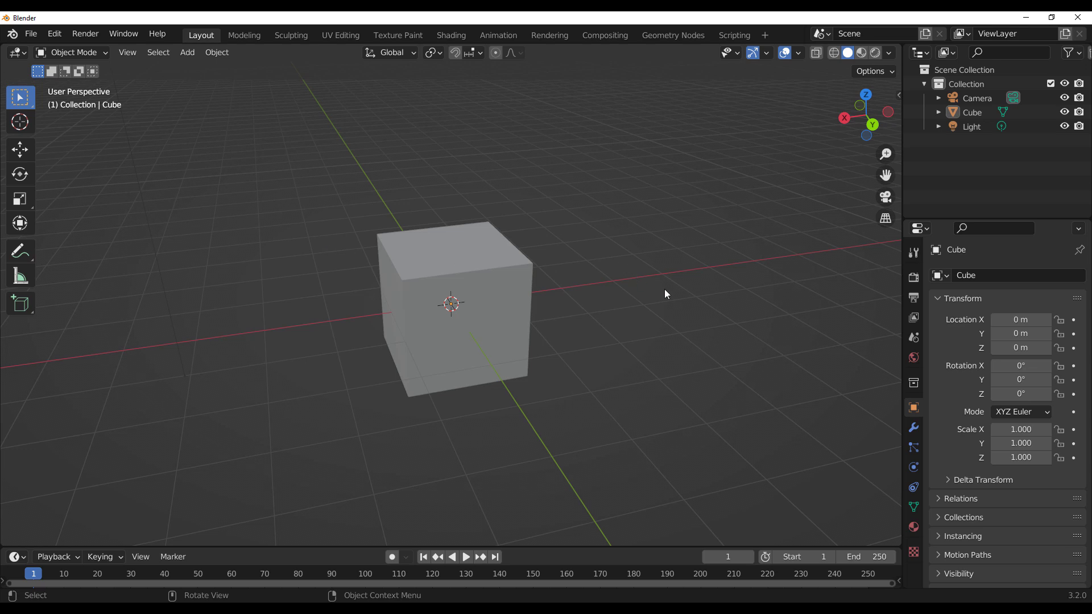
Show the sidebar and delete the default cube
{"action": "middle_click_drag", "start_coordinate": [666, 294], "coordinate": [553, 292]}
{"action": "key", "text": "n"}
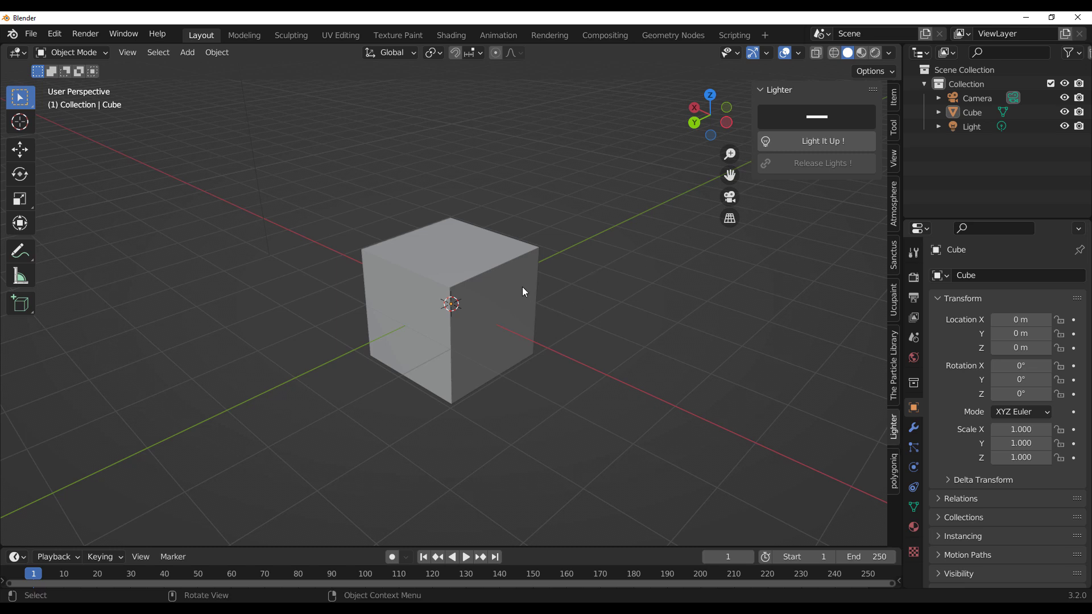
{"action": "key", "text": "Delete"}
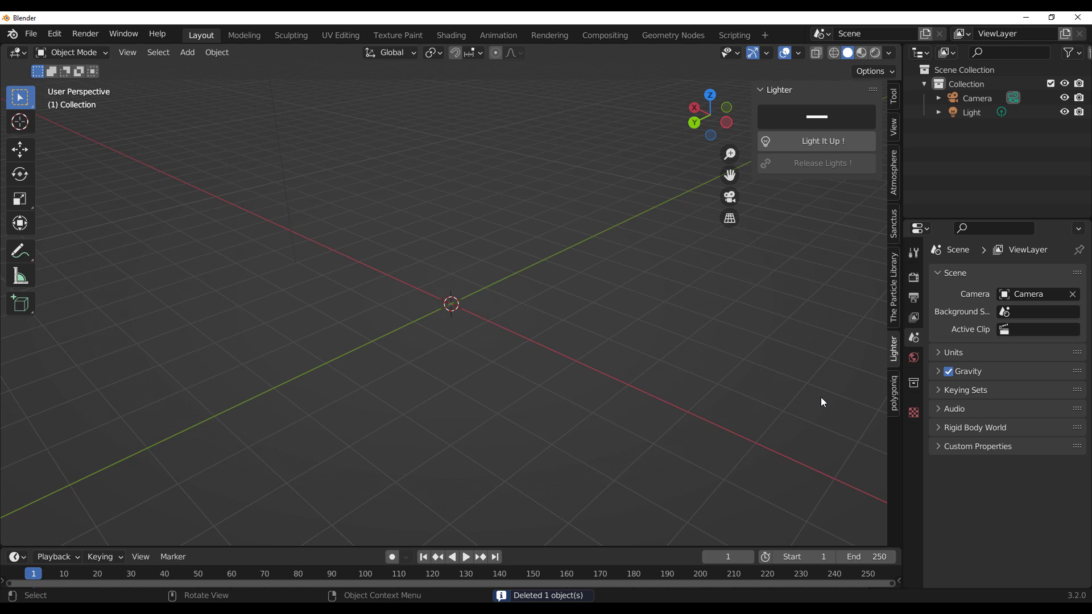
Spawn the Car_Mercedes_GLS-2007 asset from the contemporary cars category of the traffiq library
{"action": "left_click", "coordinate": [892, 392]}
{"action": "left_click", "coordinate": [819, 117]}
{"action": "left_click", "coordinate": [763, 238]}
{"action": "left_click", "coordinate": [376, 434]}
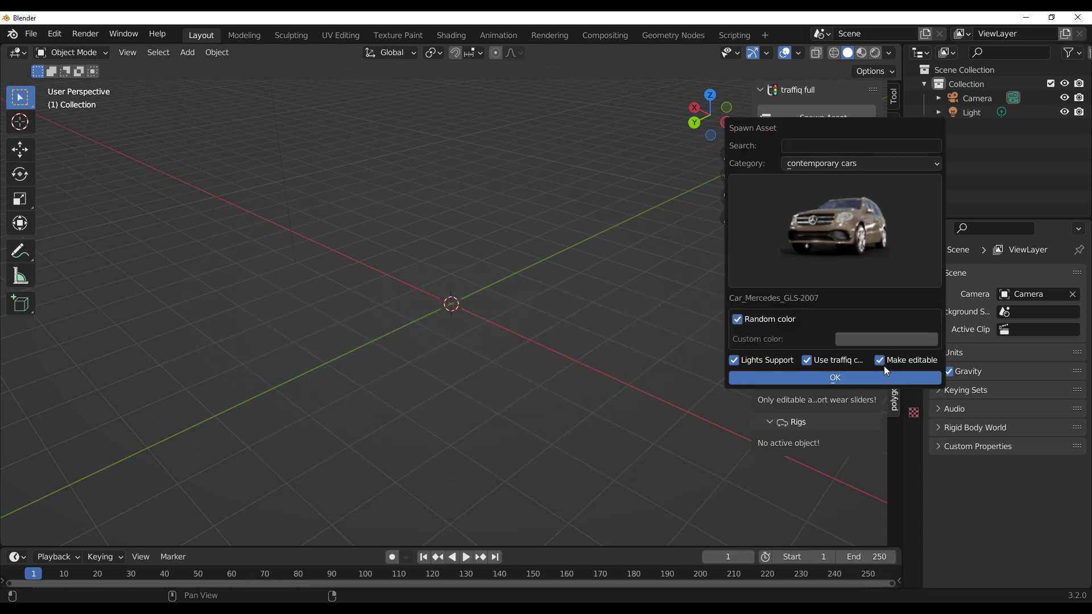
{"action": "scroll", "coordinate": [638, 341], "scroll_direction": "up", "scroll_amount": 4}
{"action": "middle_click_drag", "start_coordinate": [639, 341], "coordinate": [527, 340]}
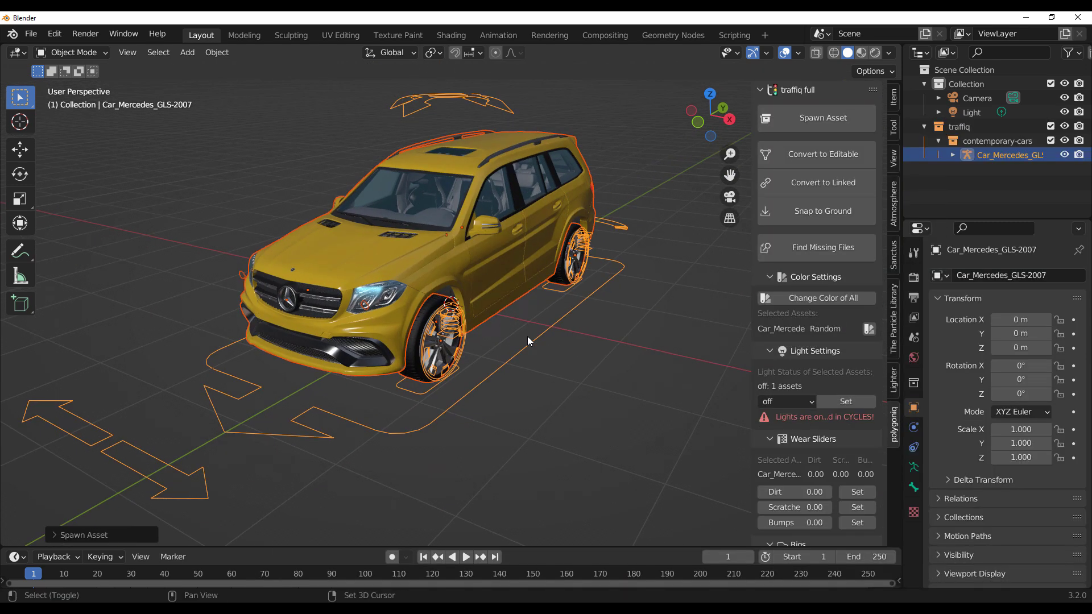
Add a plane beneath the car and scale it up to about 19.7 times as a ground surface
{"action": "key", "text": "shift+a"}
{"action": "mouse_move", "coordinate": [521, 316]}
{"action": "left_click", "coordinate": [580, 314]}
{"action": "scroll", "coordinate": [284, 324], "scroll_direction": "down", "scroll_amount": 5}
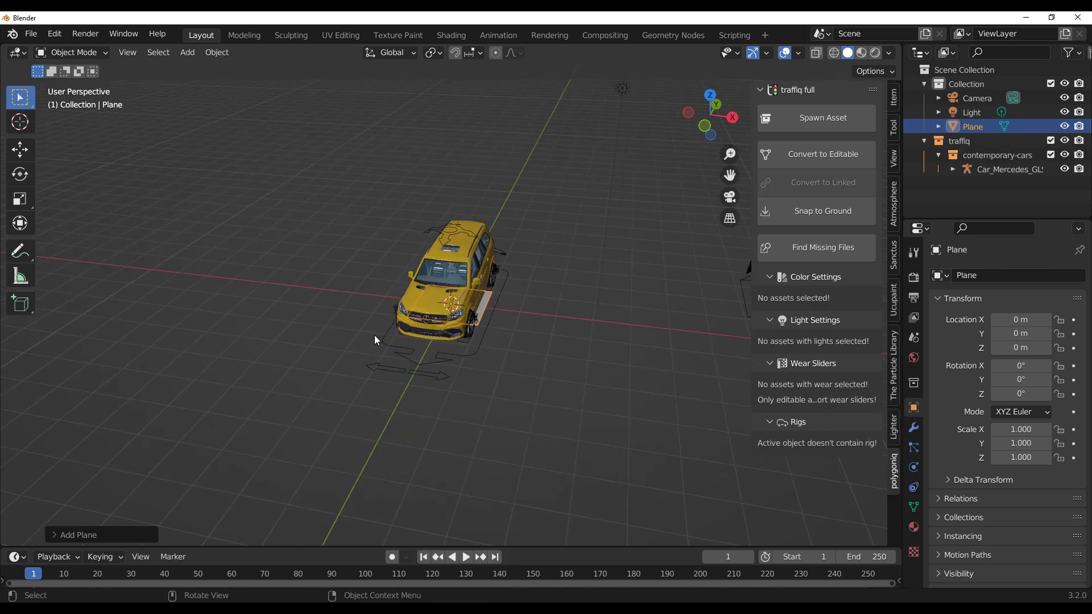
{"action": "key", "text": "s"}
{"action": "left_click", "coordinate": [88, 141]}
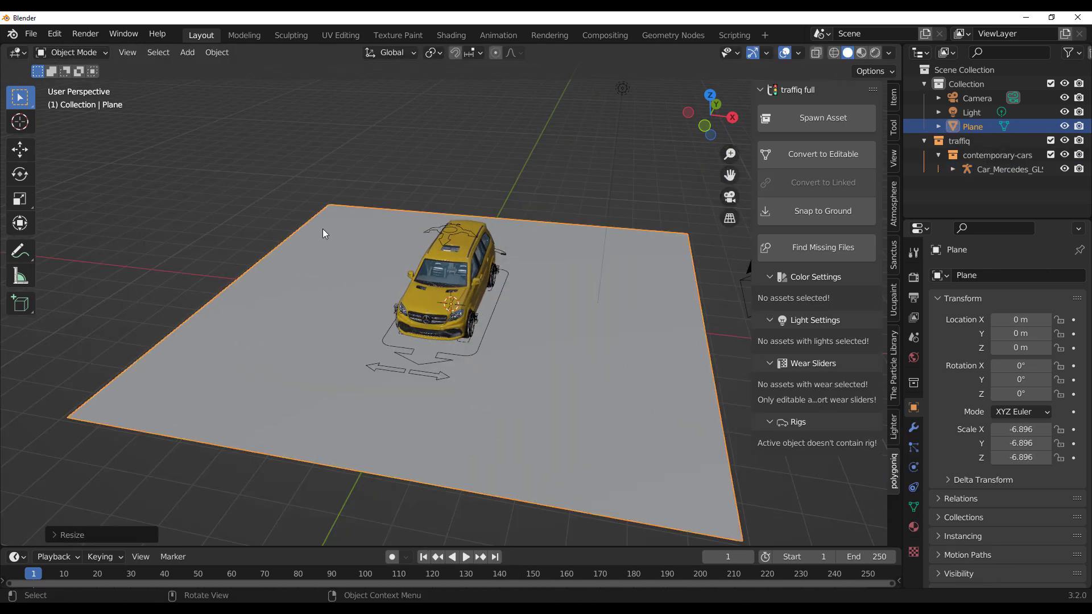
{"action": "middle_click_drag", "start_coordinate": [479, 278], "coordinate": [476, 356]}
{"action": "key", "text": "s"}
{"action": "left_click", "coordinate": [546, 319]}
{"action": "scroll", "coordinate": [448, 287], "scroll_direction": "up", "scroll_amount": 6}
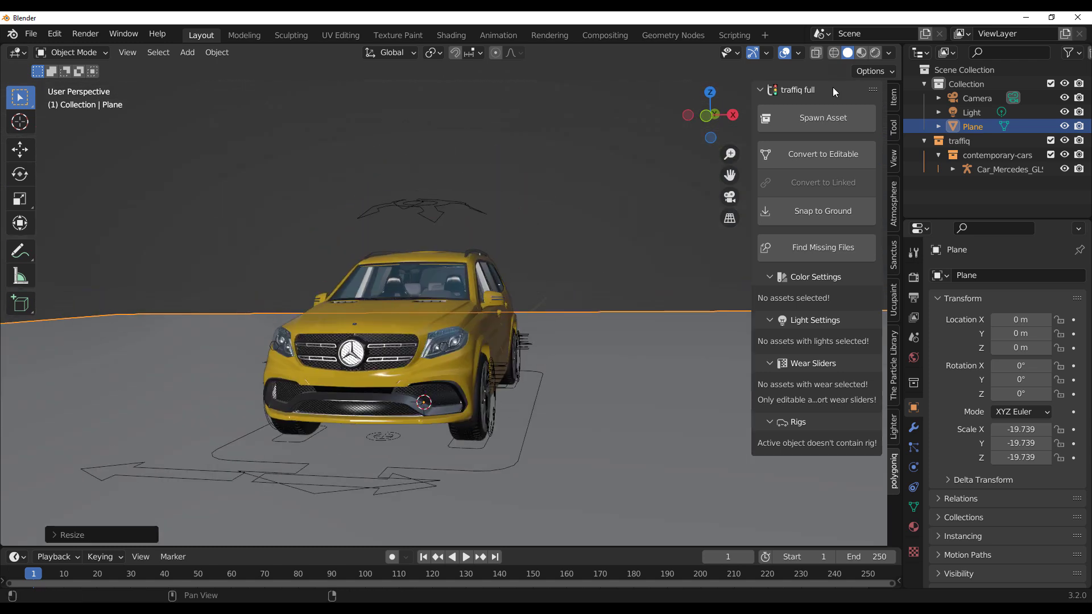
Display the scene in rendered shading and set the render engine to Cycles
{"action": "left_click", "coordinate": [876, 53]}
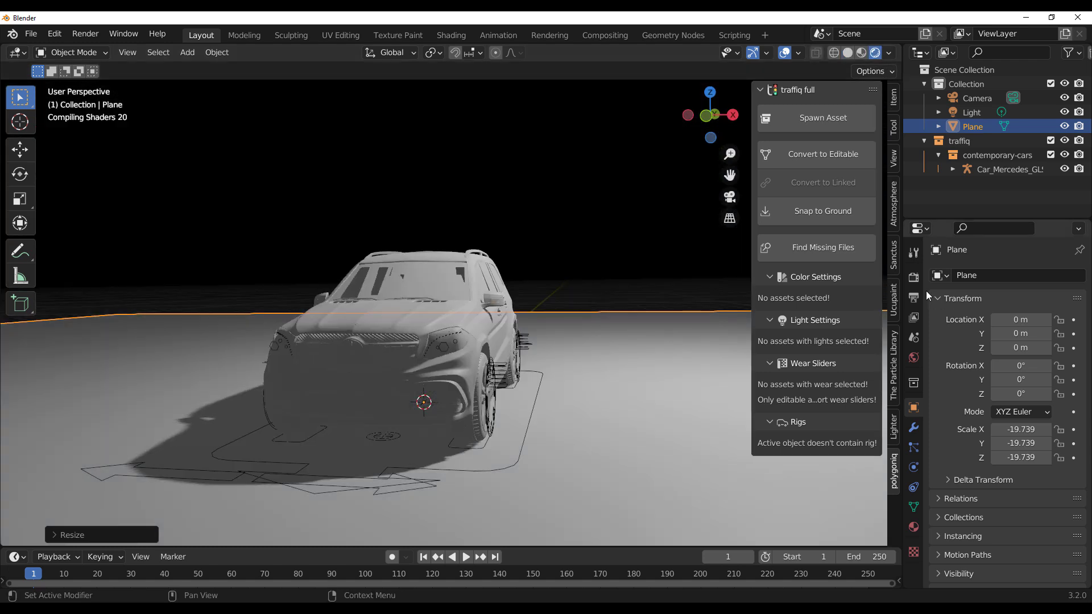
{"action": "left_click", "coordinate": [915, 277]}
{"action": "left_click", "coordinate": [1024, 275]}
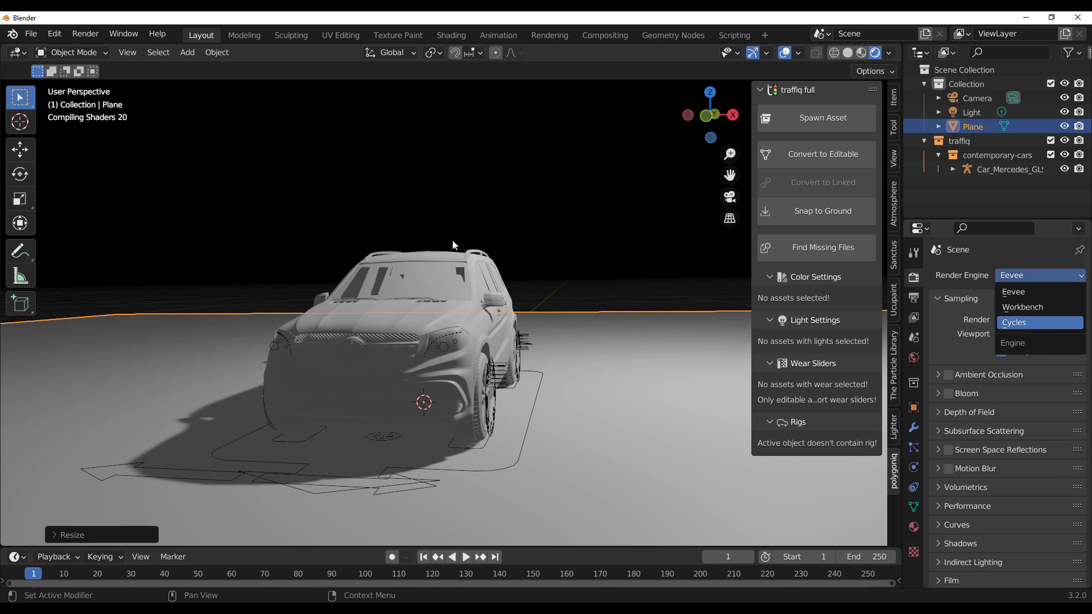
{"action": "key", "text": "Return"}
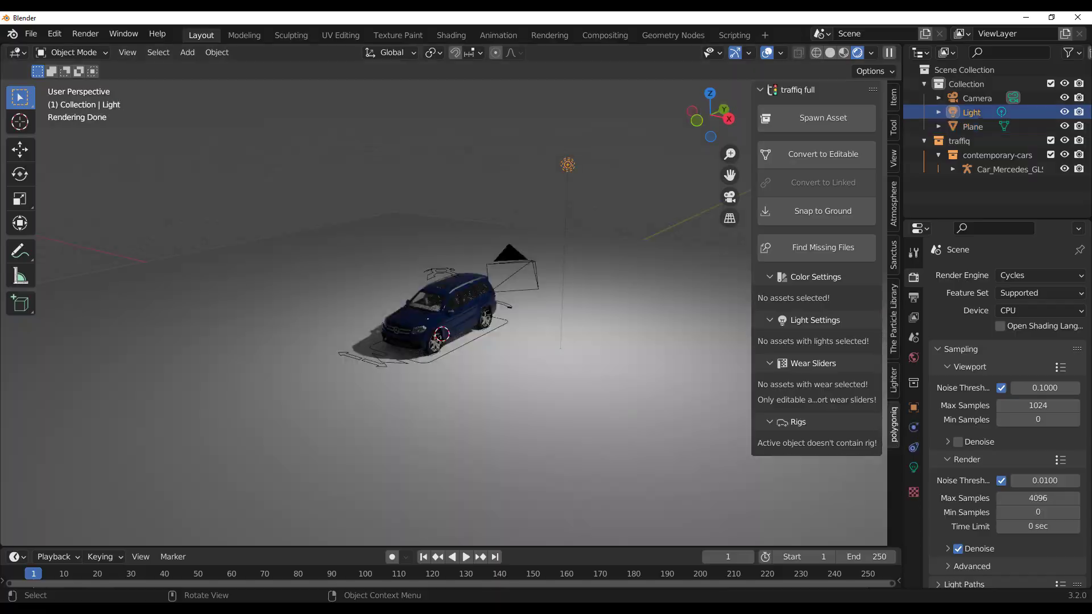
Duplicate the existing point light and place the copy elsewhere above the car
{"action": "middle_click_drag", "start_coordinate": [535, 256], "coordinate": [544, 162]}
{"action": "left_click", "coordinate": [302, 144]}
{"action": "key", "text": "shift+d"}
{"action": "key", "text": "g"}
{"action": "middle_click_drag", "start_coordinate": [382, 233], "coordinate": [486, 333]}
{"action": "left_click", "coordinate": [432, 273]}
Duplicate the light a second time to create a third light in the scene
{"action": "key", "text": "shift+g"}
{"action": "key", "text": "shift+d"}
{"action": "left_click", "coordinate": [353, 194]}
{"action": "middle_click_drag", "start_coordinate": [352, 193], "coordinate": [256, 199]}
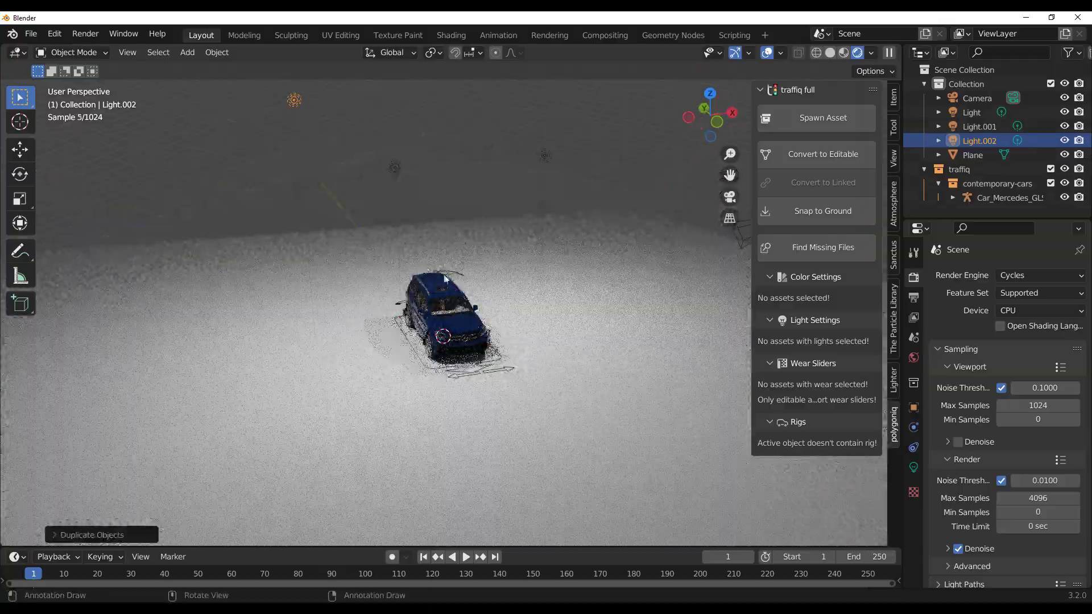
Reposition Light.002 so that it lights the car from another side
{"action": "key", "text": "g"}
{"action": "left_click", "coordinate": [471, 343]}
{"action": "scroll", "coordinate": [470, 344], "scroll_direction": "up", "scroll_amount": 4}
{"action": "scroll", "coordinate": [471, 343], "scroll_direction": "down", "scroll_amount": 5}
{"action": "middle_click_drag", "start_coordinate": [471, 344], "coordinate": [554, 188]}
{"action": "left_click", "coordinate": [563, 176]}
{"action": "left_click", "coordinate": [473, 227]}
{"action": "key", "text": "g"}
{"action": "left_click", "coordinate": [432, 219]}
{"action": "middle_click_drag", "start_coordinate": [432, 219], "coordinate": [491, 196]}
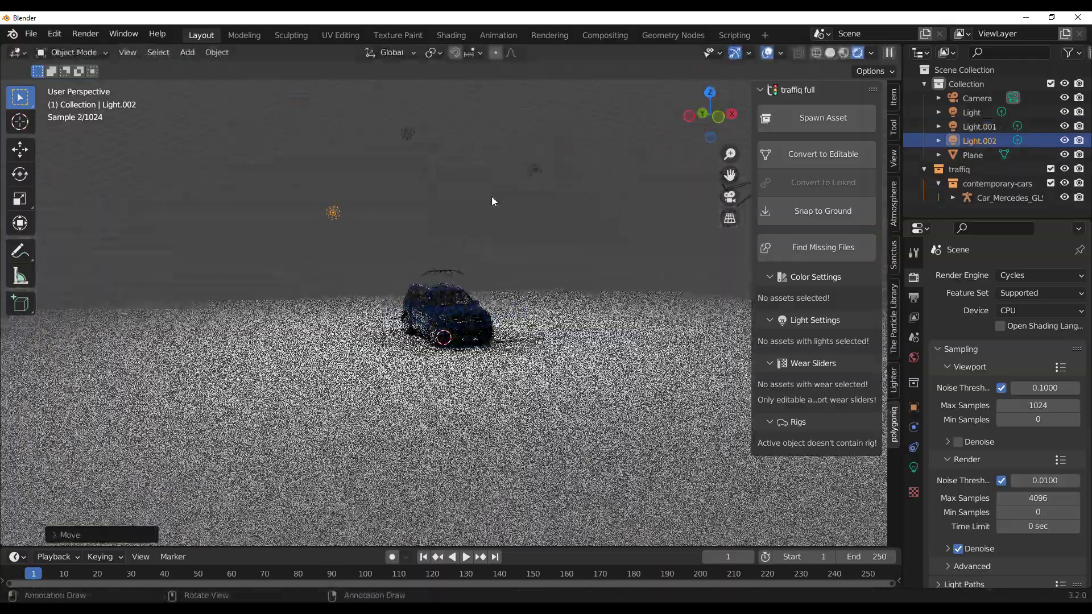
Move Light.001 to a position above the car
{"action": "left_click", "coordinate": [491, 196]}
{"action": "key", "text": "g"}
{"action": "left_click", "coordinate": [475, 392]}
{"action": "scroll", "coordinate": [476, 391], "scroll_direction": "up", "scroll_amount": 2}
{"action": "middle_click_drag", "start_coordinate": [476, 392], "coordinate": [485, 359]}
{"action": "scroll", "coordinate": [473, 390], "scroll_direction": "down", "scroll_amount": 2}
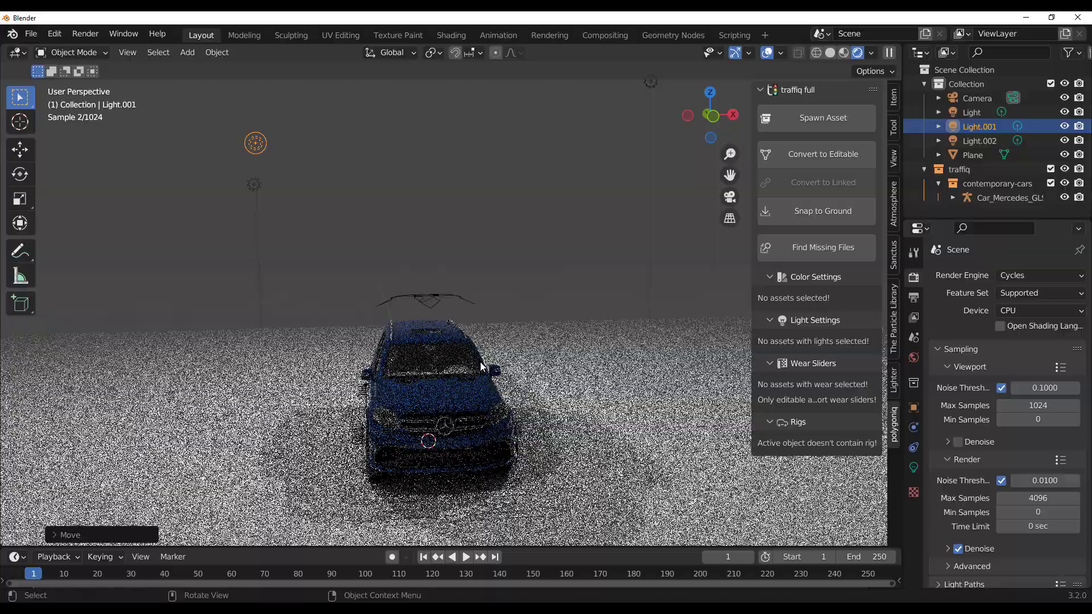
{"action": "key", "text": "g"}
{"action": "left_click", "coordinate": [591, 340]}
{"action": "middle_click_drag", "start_coordinate": [591, 340], "coordinate": [593, 326]}
Convert Light.001 to an Area light and aim it at the car
{"action": "left_click", "coordinate": [913, 467]}
{"action": "left_click", "coordinate": [1061, 339]}
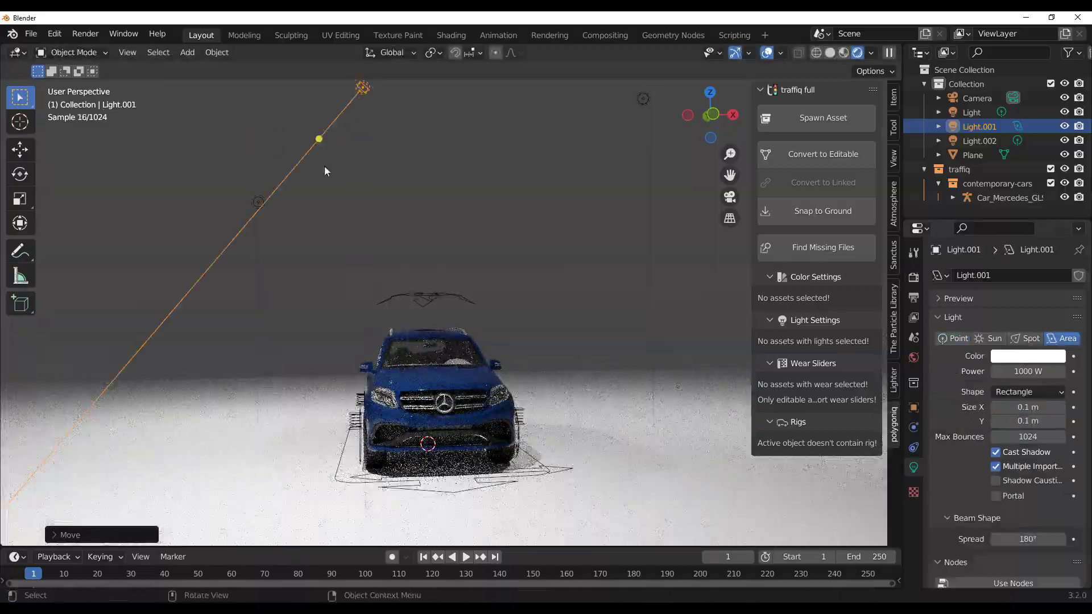
{"action": "left_click_drag", "start_coordinate": [320, 140], "coordinate": [409, 284]}
Tint Light.001 purple and reduce the saturation of its colour
{"action": "left_click", "coordinate": [1026, 356]}
{"action": "left_click_drag", "start_coordinate": [992, 218], "coordinate": [1021, 224]}
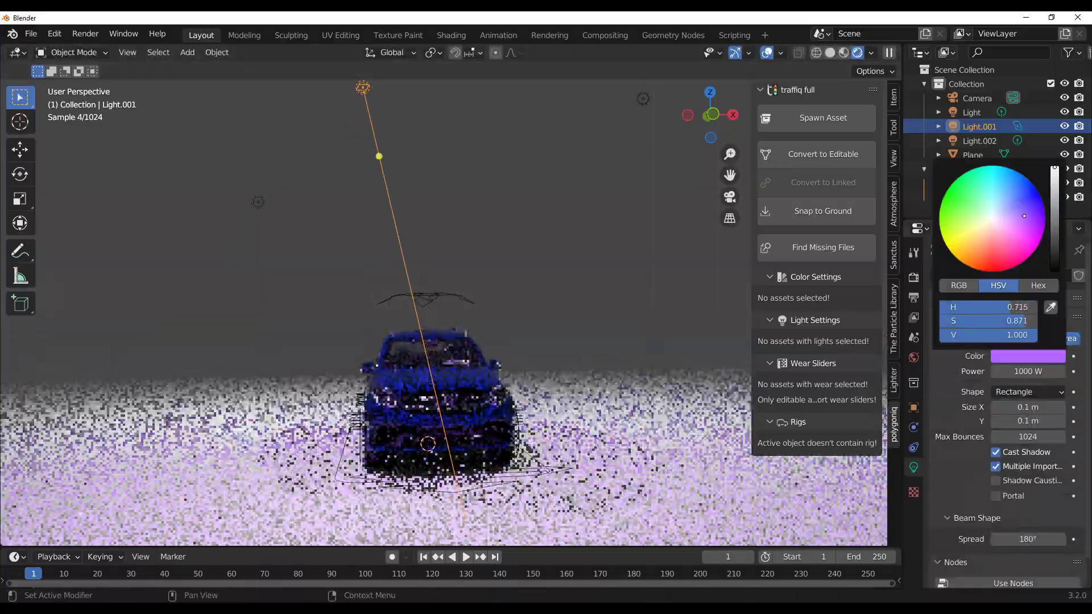
{"action": "left_click", "coordinate": [1007, 357]}
{"action": "left_click_drag", "start_coordinate": [1017, 321], "coordinate": [979, 321]}
Select Light.002 and move it closer to the rear of the car
{"action": "middle_click_drag", "start_coordinate": [654, 341], "coordinate": [264, 276]}
{"action": "scroll", "coordinate": [574, 341], "scroll_direction": "up", "scroll_amount": 2}
{"action": "scroll", "coordinate": [273, 318], "scroll_direction": "down", "scroll_amount": 5}
{"action": "left_click", "coordinate": [262, 172]}
{"action": "key", "text": "g"}
{"action": "left_click", "coordinate": [371, 212]}
Give Light.002 a pale pink colour and set its power to 992.8 W
{"action": "left_click", "coordinate": [1024, 356]}
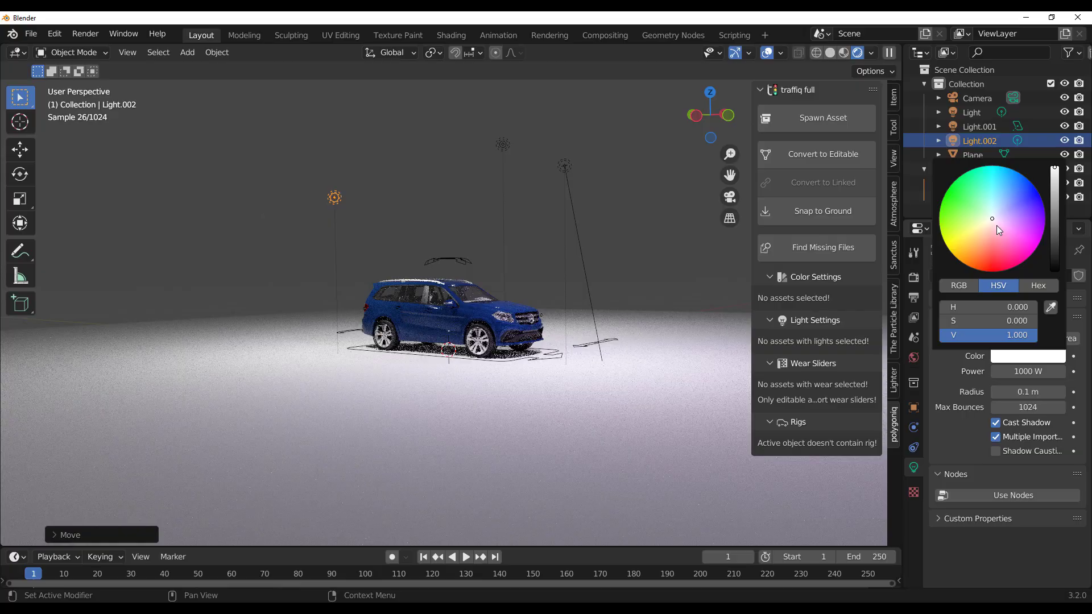
{"action": "left_click_drag", "start_coordinate": [996, 225], "coordinate": [998, 239]}
{"action": "left_click_drag", "start_coordinate": [1021, 322], "coordinate": [986, 322]}
{"action": "left_click_drag", "start_coordinate": [1028, 372], "coordinate": [1023, 371]}
Convert Light.002 to an Area light and resize it to about 0.948 by 0.849 m
{"action": "left_click", "coordinate": [1061, 338]}
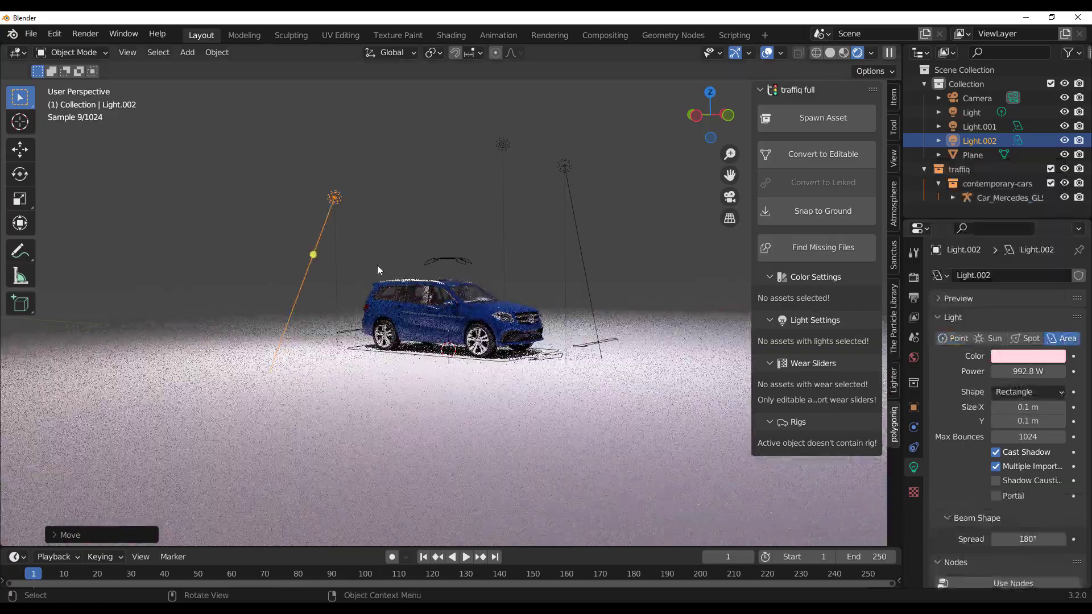
{"action": "middle_click_drag", "start_coordinate": [378, 270], "coordinate": [364, 299]}
{"action": "left_click_drag", "start_coordinate": [354, 294], "coordinate": [318, 259]}
{"action": "middle_click_drag", "start_coordinate": [318, 260], "coordinate": [477, 265]}
{"action": "scroll", "coordinate": [476, 241], "scroll_direction": "down", "scroll_amount": 5}
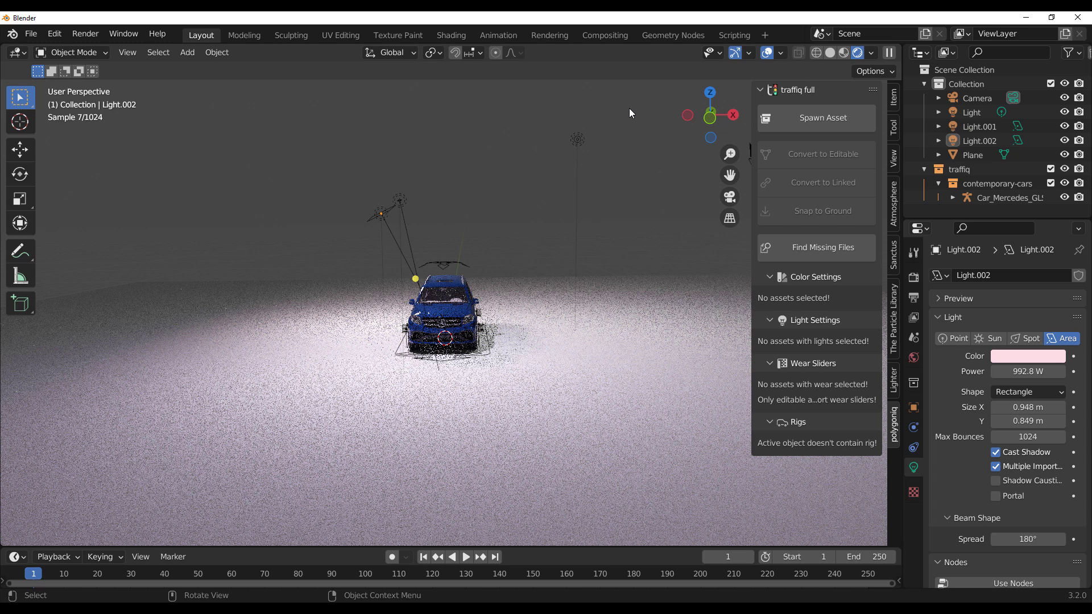
Delete all three manually placed lights
{"action": "left_click_drag", "start_coordinate": [610, 128], "coordinate": [287, 217]}
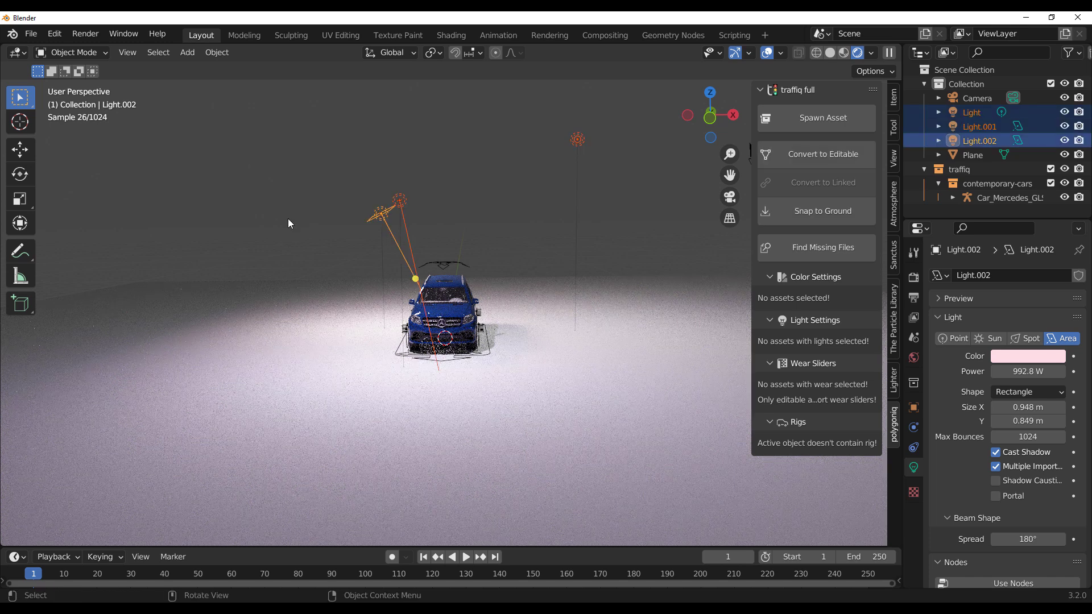
{"action": "key", "text": "Delete"}
{"action": "scroll", "coordinate": [480, 281], "scroll_direction": "up", "scroll_amount": 6}
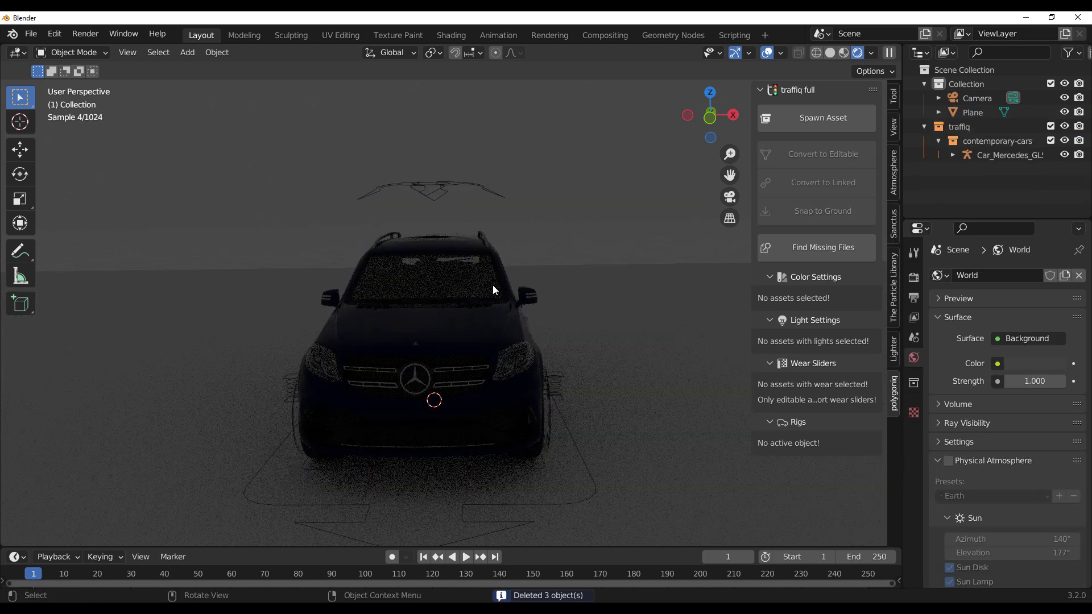
Choose the orange, yellow and light-blue colour palette in the Lighter add-on
{"action": "left_click", "coordinate": [893, 349]}
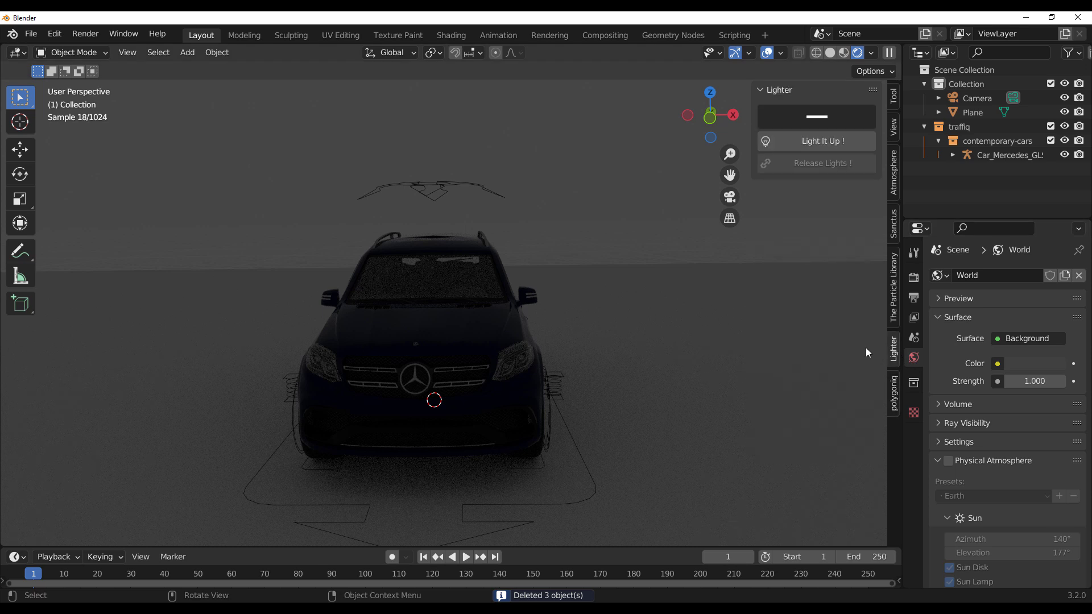
{"action": "left_click", "coordinate": [820, 121]}
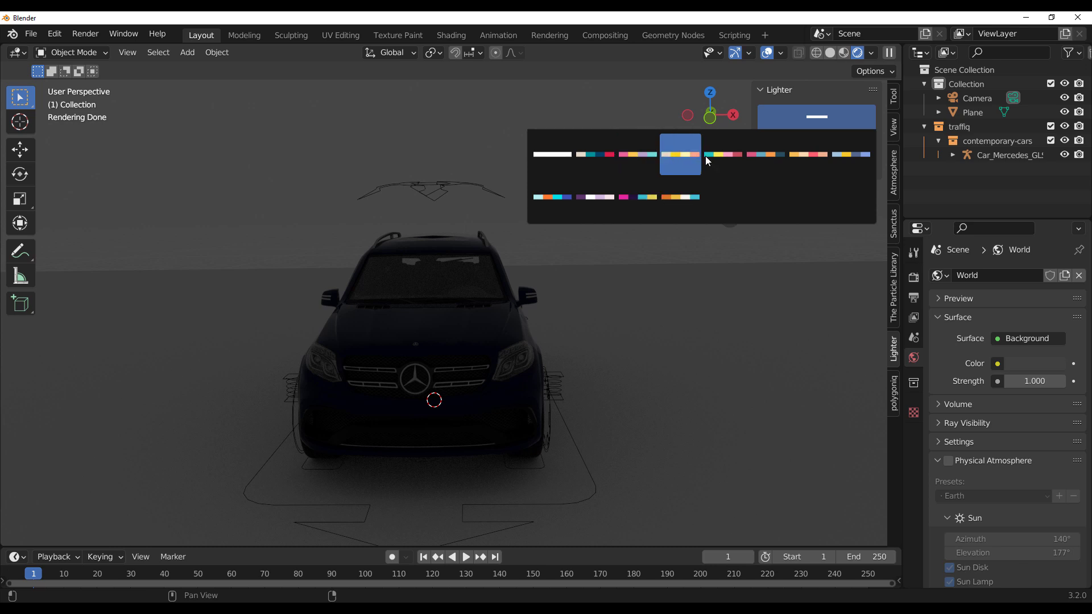
{"action": "left_click", "coordinate": [685, 188]}
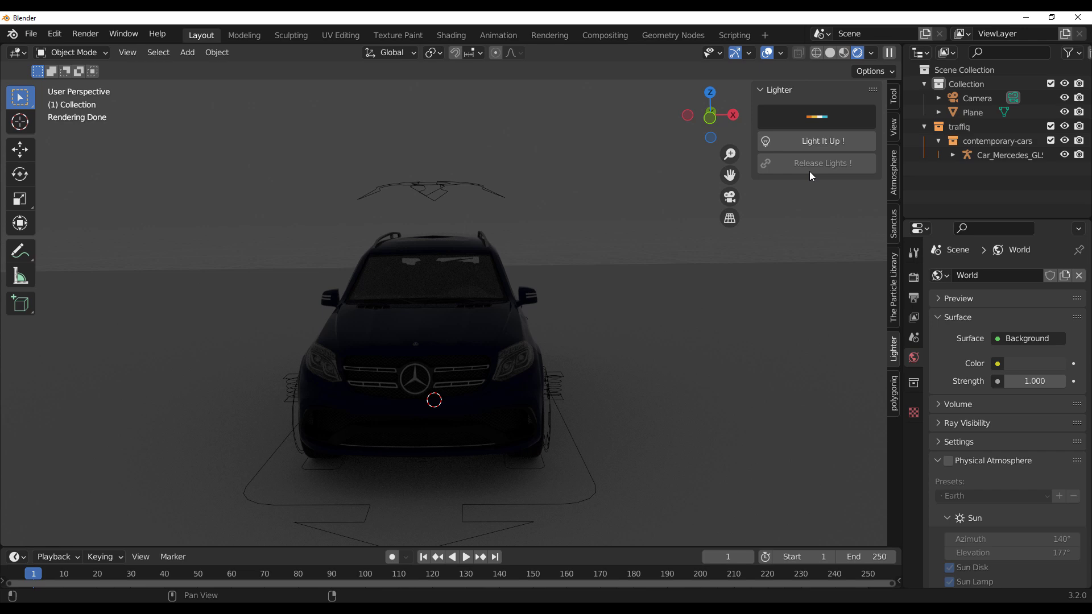
Generate lights around the car from the chosen palette and raise the whole light rig above the car's centre
{"action": "left_click", "coordinate": [819, 142]}
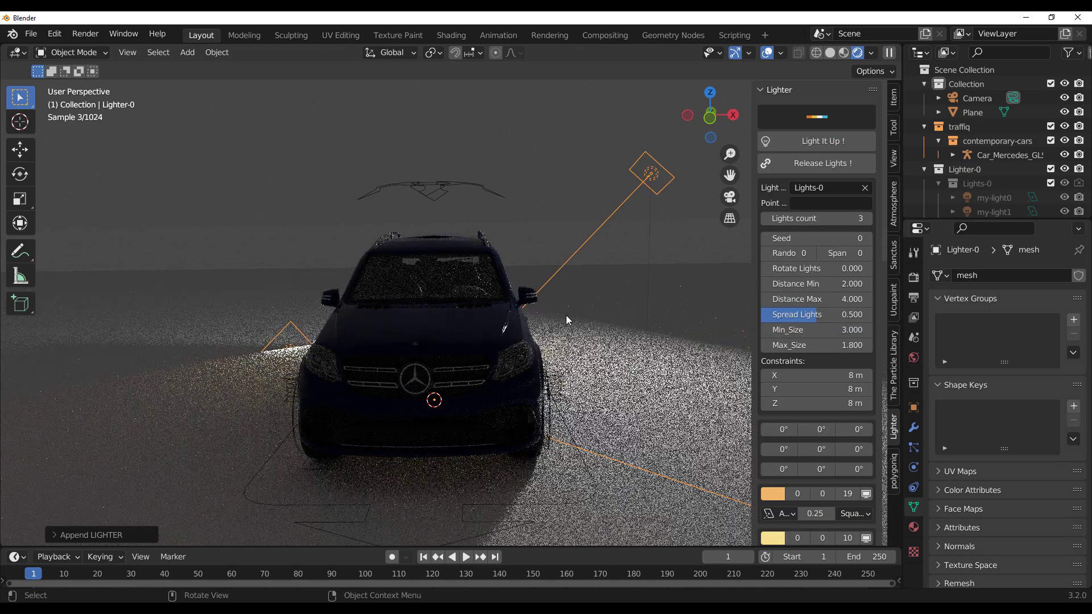
{"action": "middle_click_drag", "start_coordinate": [680, 265], "coordinate": [528, 310]}
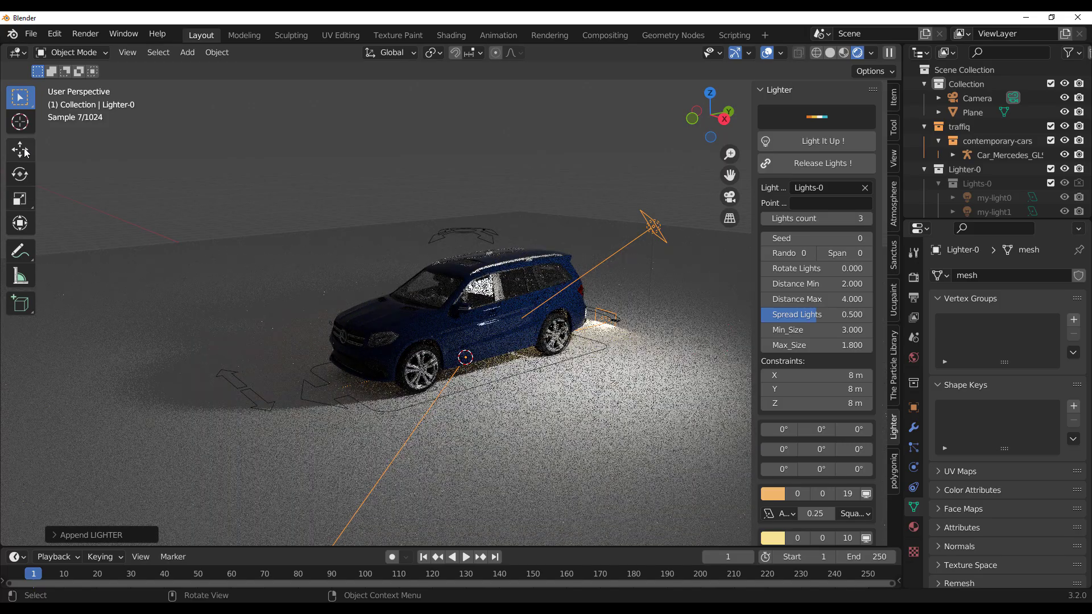
{"action": "left_click", "coordinate": [20, 149]}
{"action": "left_click_drag", "start_coordinate": [467, 291], "coordinate": [465, 218]}
{"action": "middle_click_drag", "start_coordinate": [465, 218], "coordinate": [602, 324]}
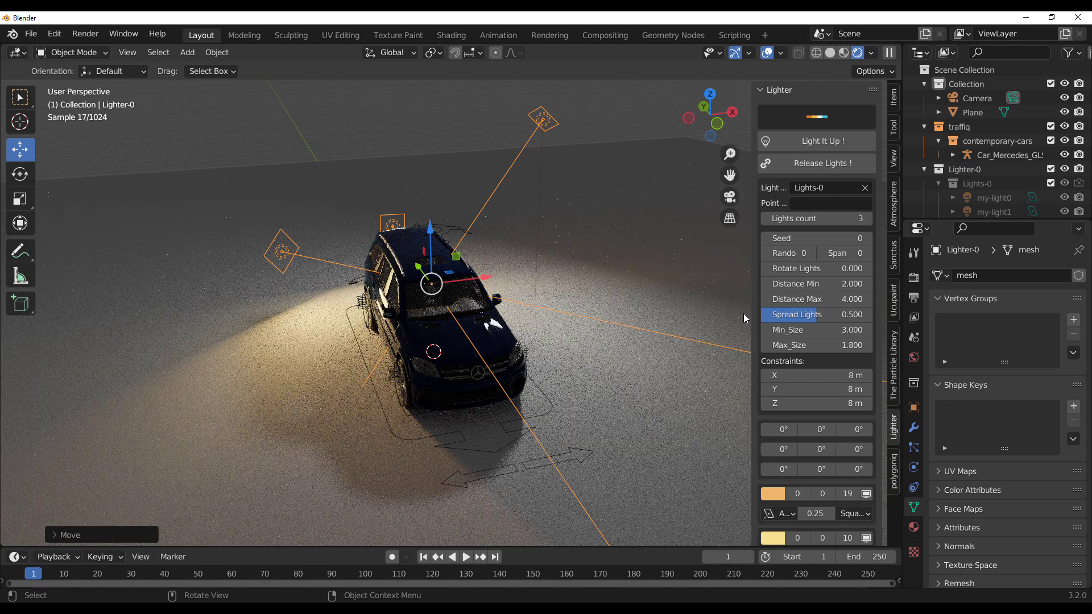
{"action": "middle_click_drag", "start_coordinate": [675, 337], "coordinate": [645, 336]}
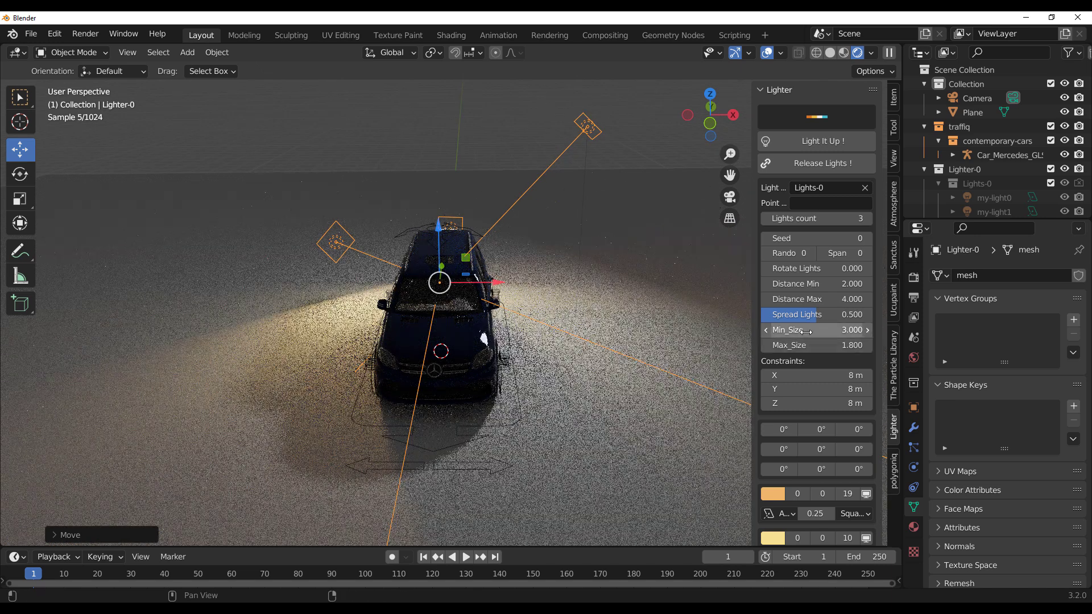
Rearrange the generated lights by setting the seed to 15, keeping the lights count at 3
{"action": "left_click_drag", "start_coordinate": [816, 238], "coordinate": [870, 238]}
{"action": "right_click", "coordinate": [784, 239]}
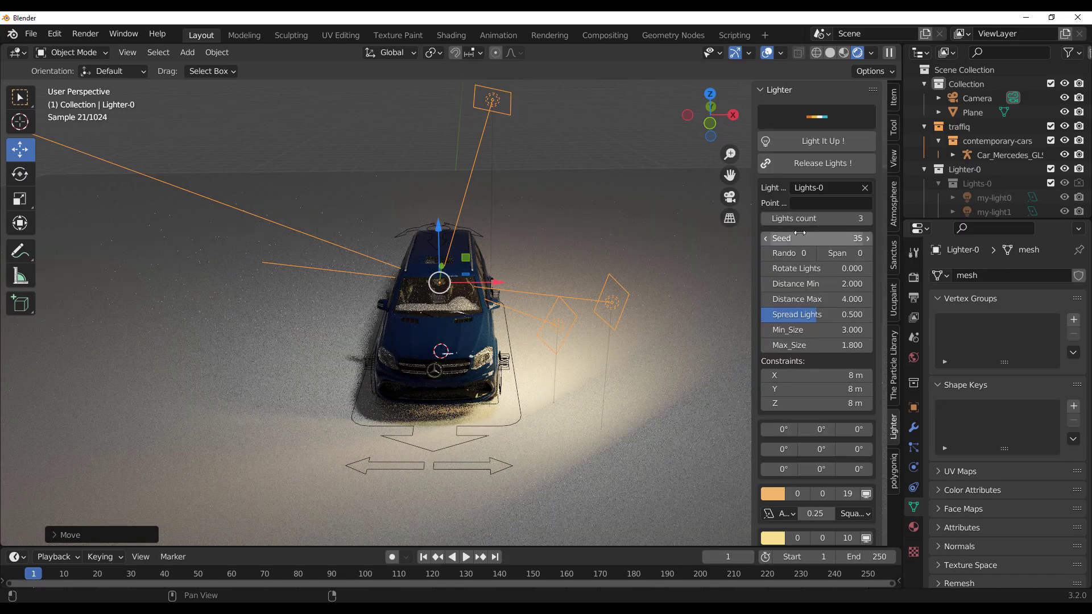
{"action": "mouse_move", "coordinate": [816, 219]}
{"action": "left_mouse_down"}
{"action": "mouse_move", "coordinate": [836, 218]}
{"action": "mouse_move", "coordinate": [816, 219]}
{"action": "left_mouse_up"}
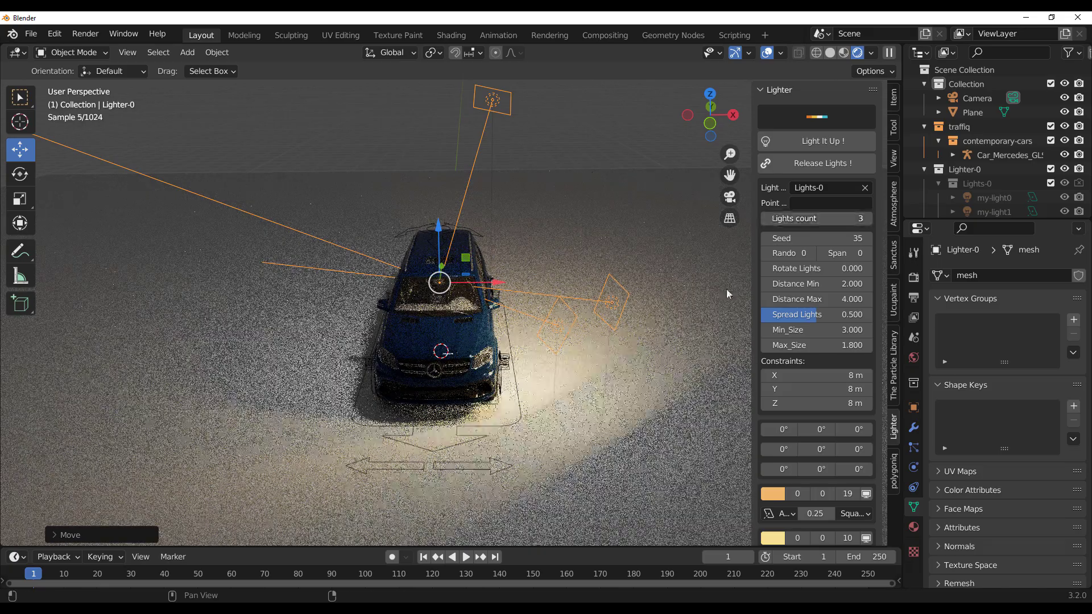
{"action": "mouse_move", "coordinate": [788, 238]}
{"action": "left_mouse_down"}
{"action": "mouse_move", "coordinate": [847, 238]}
{"action": "mouse_move", "coordinate": [782, 238]}
{"action": "left_mouse_up"}
{"action": "middle_click_drag", "start_coordinate": [472, 353], "coordinate": [386, 326]}
{"action": "scroll", "coordinate": [559, 325], "scroll_direction": "up", "scroll_amount": 4}
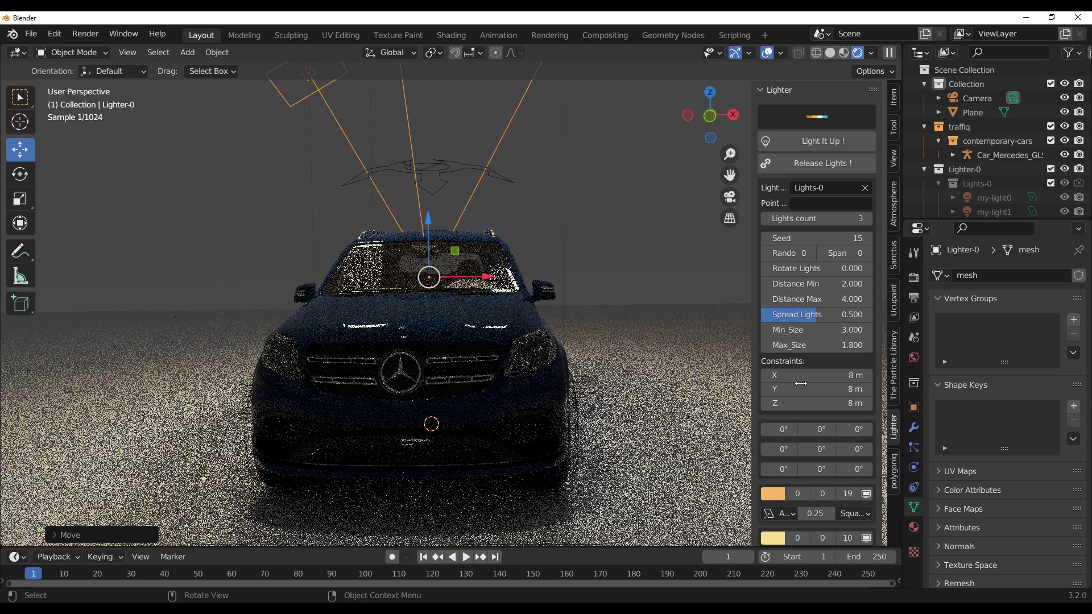
Increase the lights' Min_Size to 4.510 and check the effect on the car
{"action": "scroll", "coordinate": [817, 326], "scroll_direction": "down", "scroll_amount": 2}
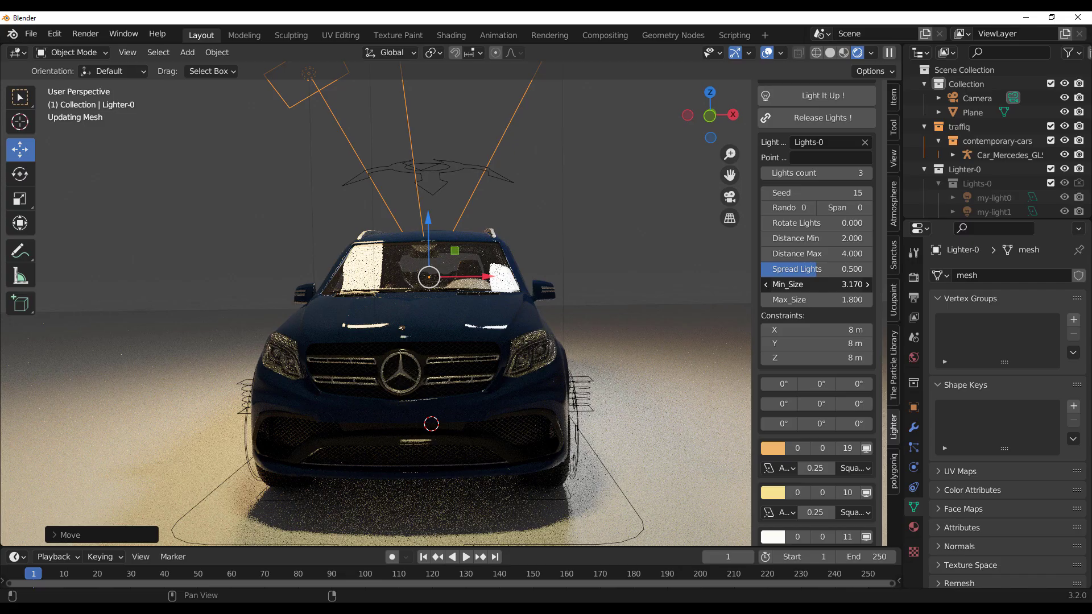
{"action": "left_click_drag", "start_coordinate": [816, 284], "coordinate": [892, 284]}
{"action": "scroll", "coordinate": [488, 335], "scroll_direction": "down", "scroll_amount": 1}
{"action": "mouse_move", "coordinate": [455, 320]}
{"action": "middle_mouse_down"}
{"action": "mouse_move", "coordinate": [408, 345]}
{"action": "mouse_move", "coordinate": [472, 310]}
{"action": "middle_mouse_up"}
{"action": "scroll", "coordinate": [408, 345], "scroll_direction": "down", "scroll_amount": 4}
{"action": "scroll", "coordinate": [475, 308], "scroll_direction": "up", "scroll_amount": 5}
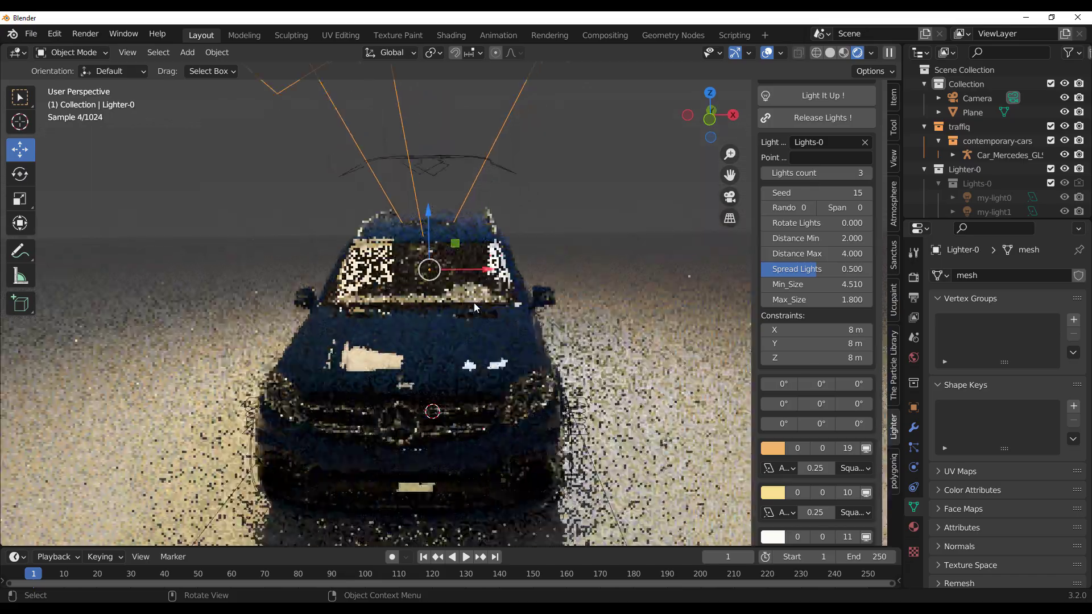
{"action": "scroll", "coordinate": [475, 307], "scroll_direction": "down", "scroll_amount": 5}
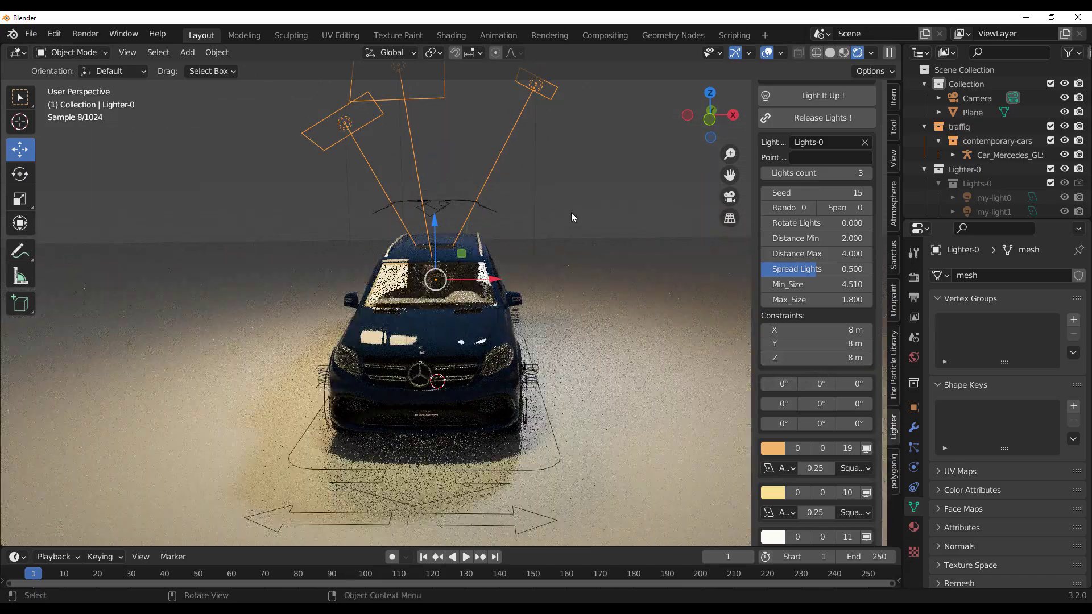
{"action": "scroll", "coordinate": [571, 227], "scroll_direction": "down", "scroll_amount": 3}
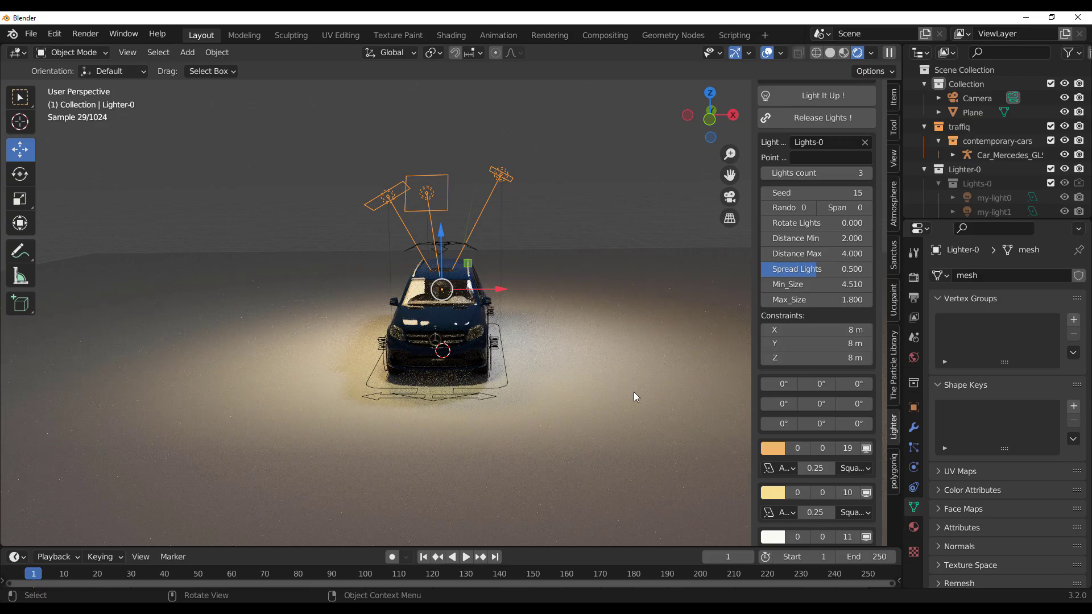
Set the first light rotation row to X 0.07°, Y -0.37° and the third row to Y 0.34°, Z 0.73°
{"action": "middle_click_drag", "start_coordinate": [633, 391], "coordinate": [490, 332]}
{"action": "scroll", "coordinate": [490, 333], "scroll_direction": "up", "scroll_amount": 2}
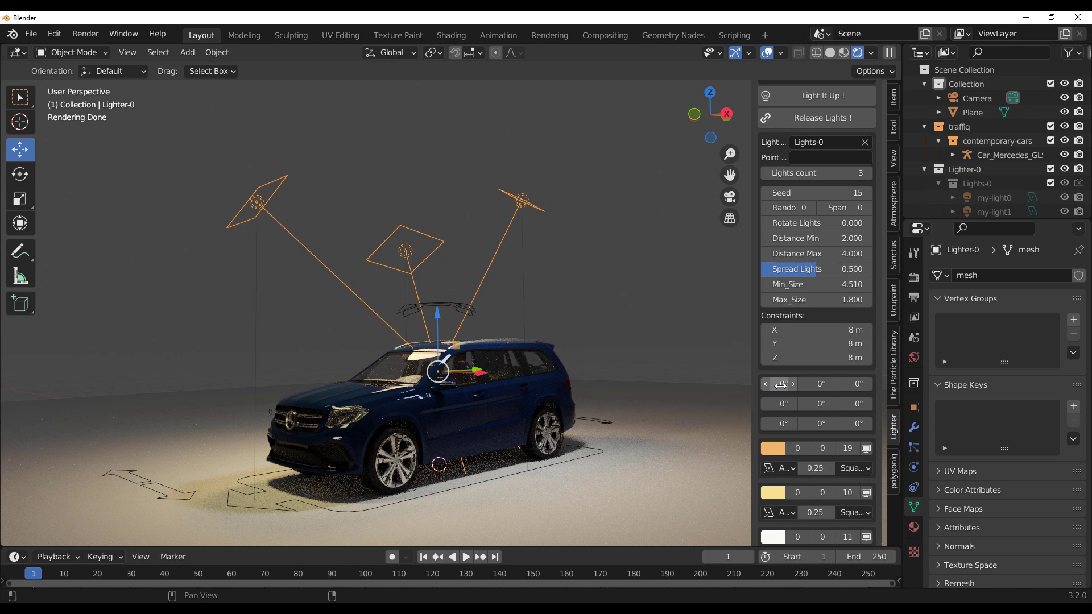
{"action": "left_click_drag", "start_coordinate": [780, 385], "coordinate": [782, 385]}
{"action": "middle_click_drag", "start_coordinate": [698, 351], "coordinate": [749, 354]}
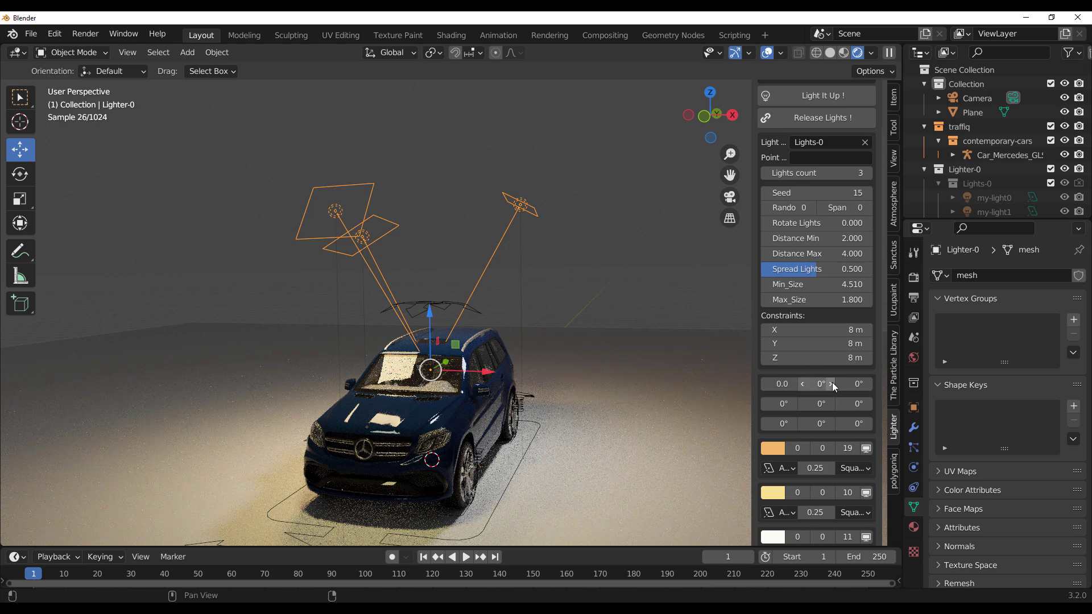
{"action": "left_click_drag", "start_coordinate": [812, 385], "coordinate": [809, 385]}
{"action": "middle_click_drag", "start_coordinate": [430, 351], "coordinate": [444, 345]}
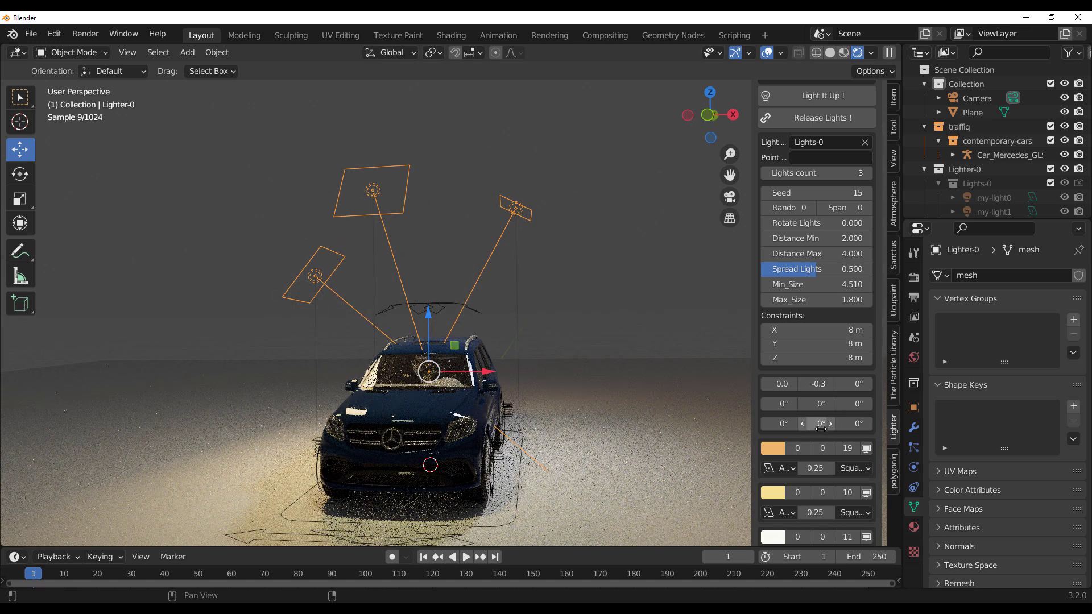
{"action": "left_click_drag", "start_coordinate": [816, 423], "coordinate": [864, 423]}
{"action": "middle_click_drag", "start_coordinate": [494, 371], "coordinate": [484, 393]}
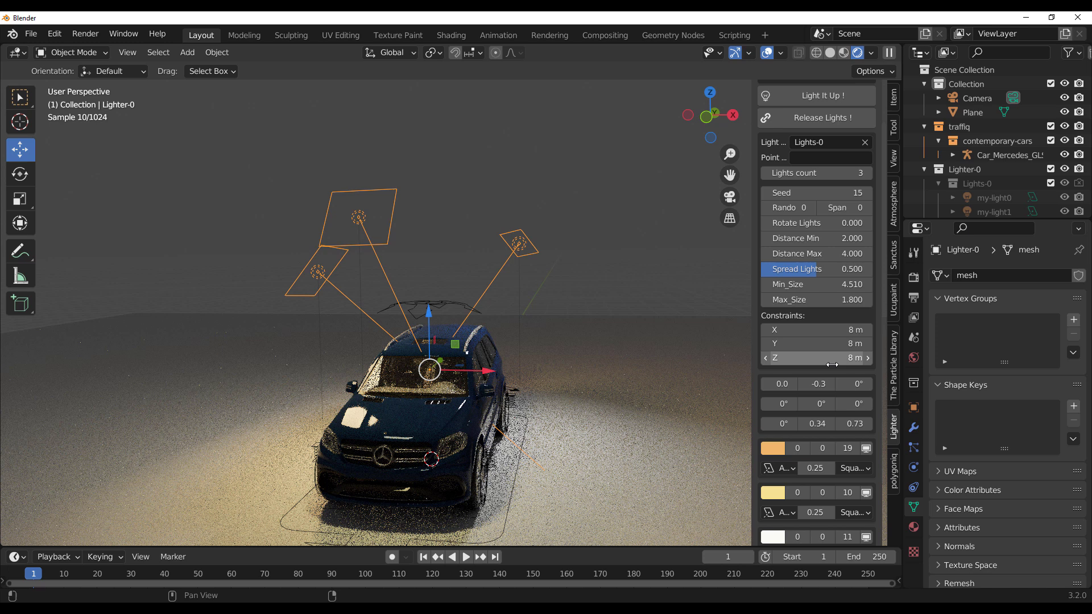
Change the first palette light's colour to violet with hue 0.680 and saturation 0.669
{"action": "scroll", "coordinate": [831, 366], "scroll_direction": "down", "scroll_amount": 3}
{"action": "scroll", "coordinate": [834, 386], "scroll_direction": "up", "scroll_amount": 2}
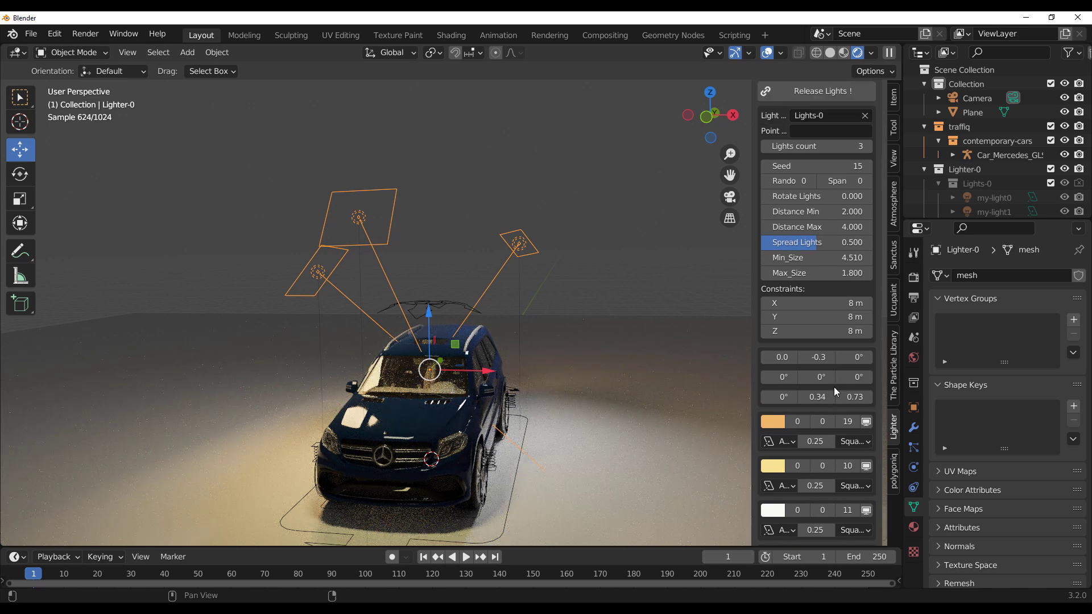
{"action": "scroll", "coordinate": [833, 386], "scroll_direction": "down", "scroll_amount": 2}
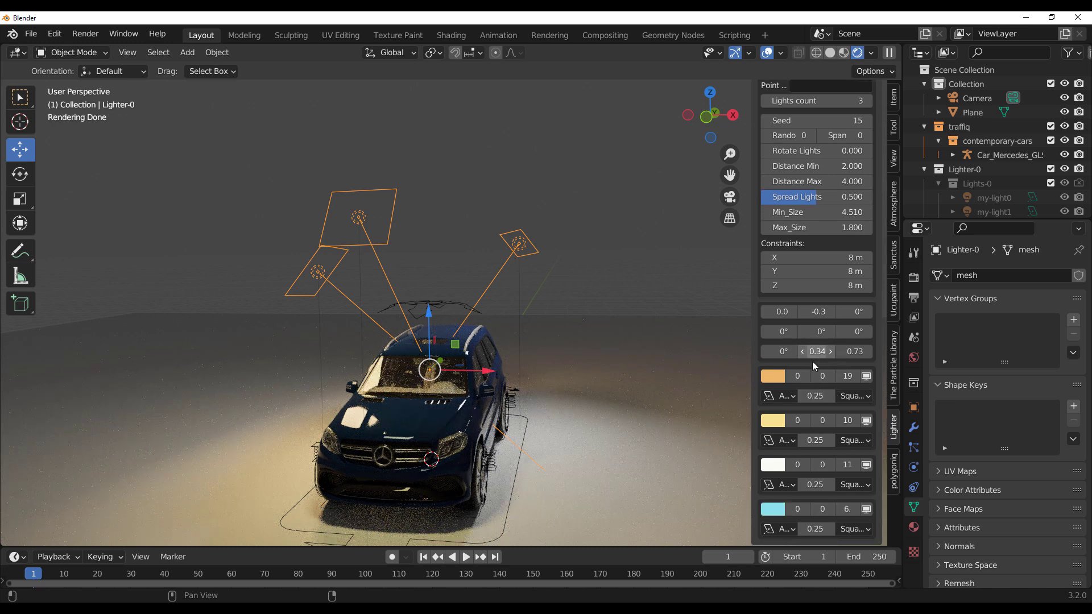
{"action": "left_click", "coordinate": [772, 375]}
{"action": "left_click_drag", "start_coordinate": [824, 256], "coordinate": [782, 230]}
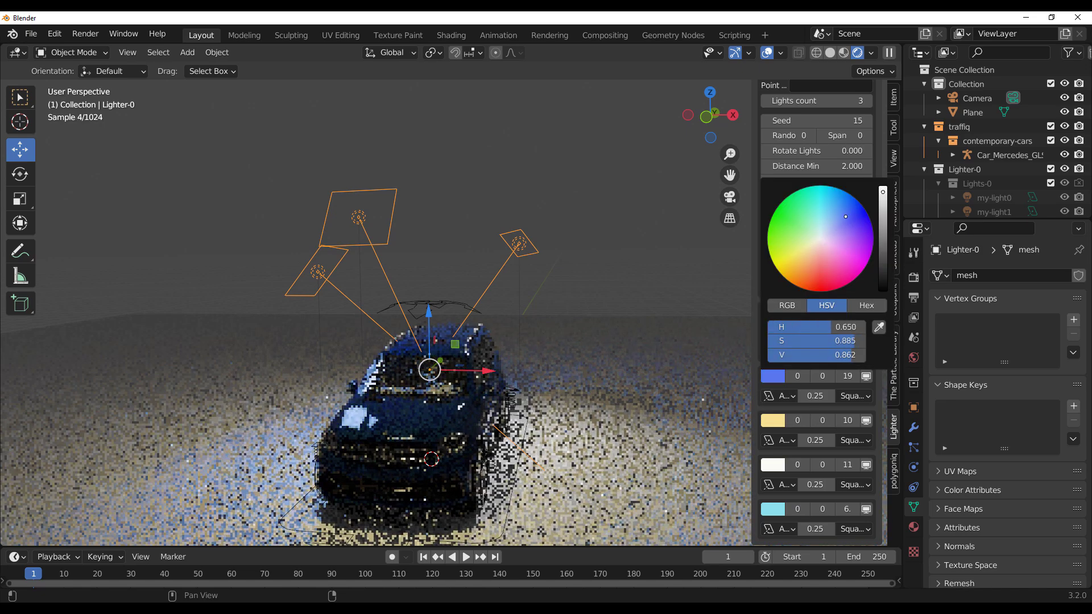
{"action": "left_click_drag", "start_coordinate": [846, 216], "coordinate": [839, 230]}
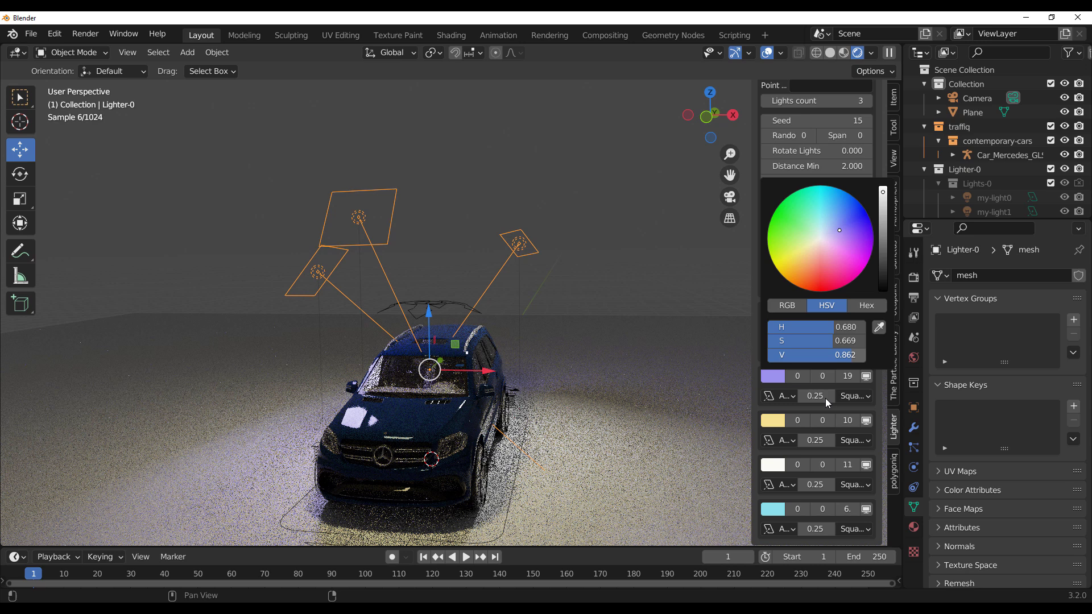
Set the first light's size to 0.36 m and its power to 194.25 W, widening the sidebar to show full values
{"action": "mouse_move", "coordinate": [815, 396]}
{"action": "left_mouse_down"}
{"action": "mouse_move", "coordinate": [801, 395]}
{"action": "mouse_move", "coordinate": [831, 396]}
{"action": "left_mouse_up"}
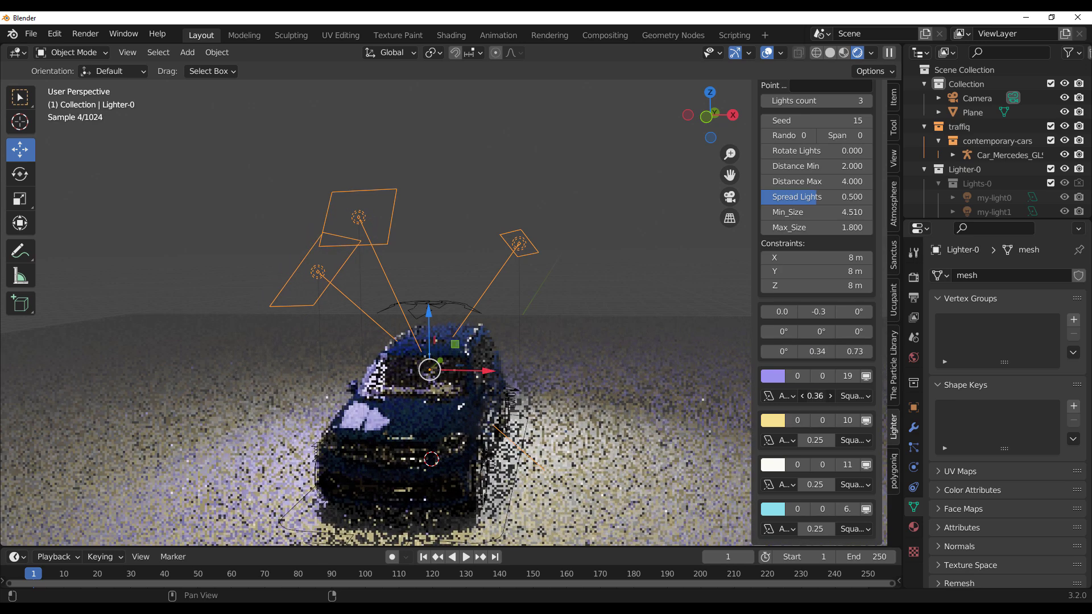
{"action": "left_click_drag", "start_coordinate": [755, 397], "coordinate": [635, 397]}
{"action": "left_click_drag", "start_coordinate": [830, 376], "coordinate": [824, 375]}
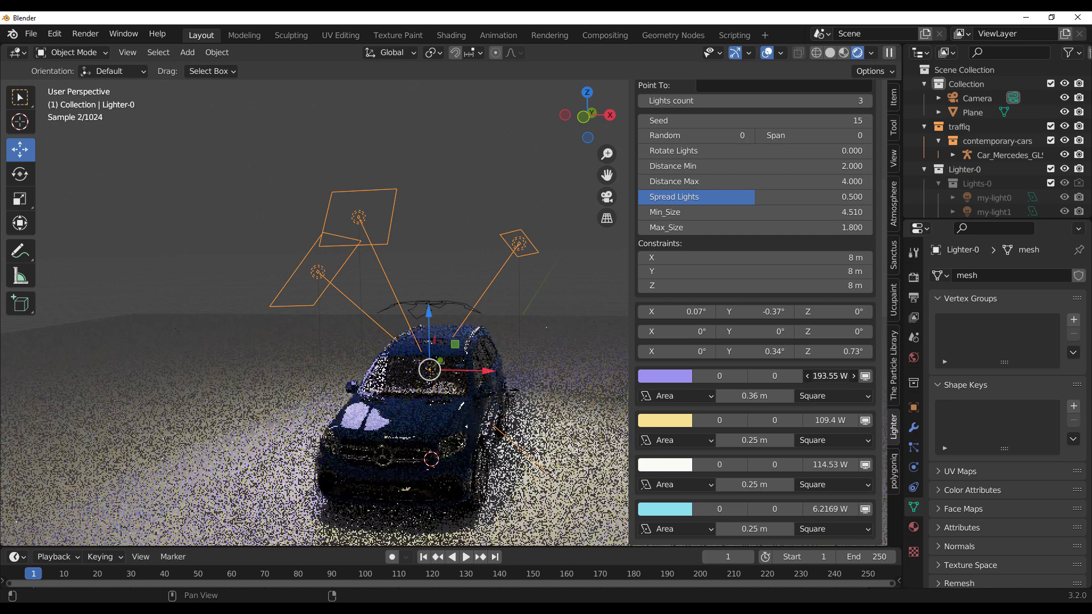
Change the first light's colour to a pale lavender and check its reflections on the front of the car
{"action": "left_click", "coordinate": [671, 376]}
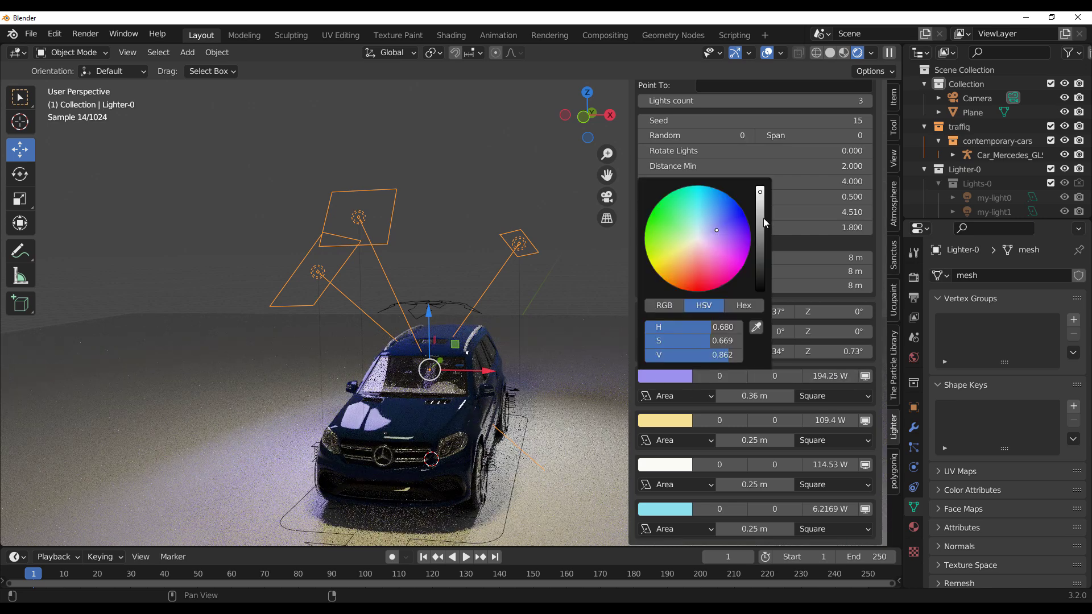
{"action": "left_click_drag", "start_coordinate": [710, 234], "coordinate": [702, 236]}
{"action": "middle_click_drag", "start_coordinate": [367, 440], "coordinate": [418, 358]}
{"action": "scroll", "coordinate": [378, 416], "scroll_direction": "up", "scroll_amount": 5}
{"action": "scroll", "coordinate": [378, 416], "scroll_direction": "down", "scroll_amount": 2}
{"action": "mouse_move", "coordinate": [457, 421]}
{"action": "middle_mouse_down"}
{"action": "mouse_move", "coordinate": [438, 421]}
{"action": "mouse_move", "coordinate": [458, 406]}
{"action": "middle_mouse_up"}
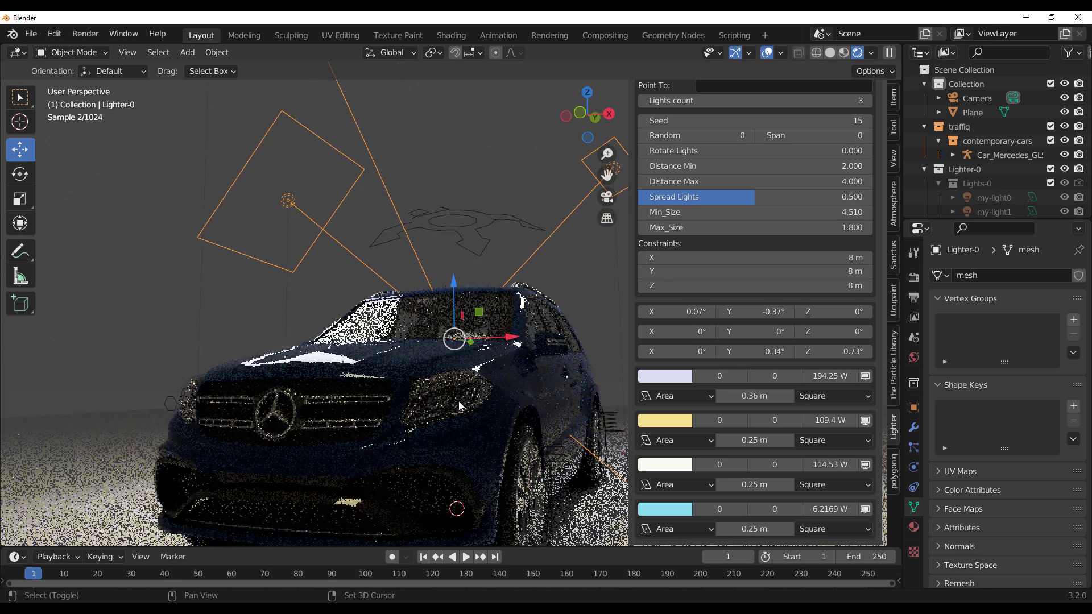
Try the Disk, Ellipse and Rectangle shapes on the first area light and return it to Square
{"action": "left_click", "coordinate": [838, 396]}
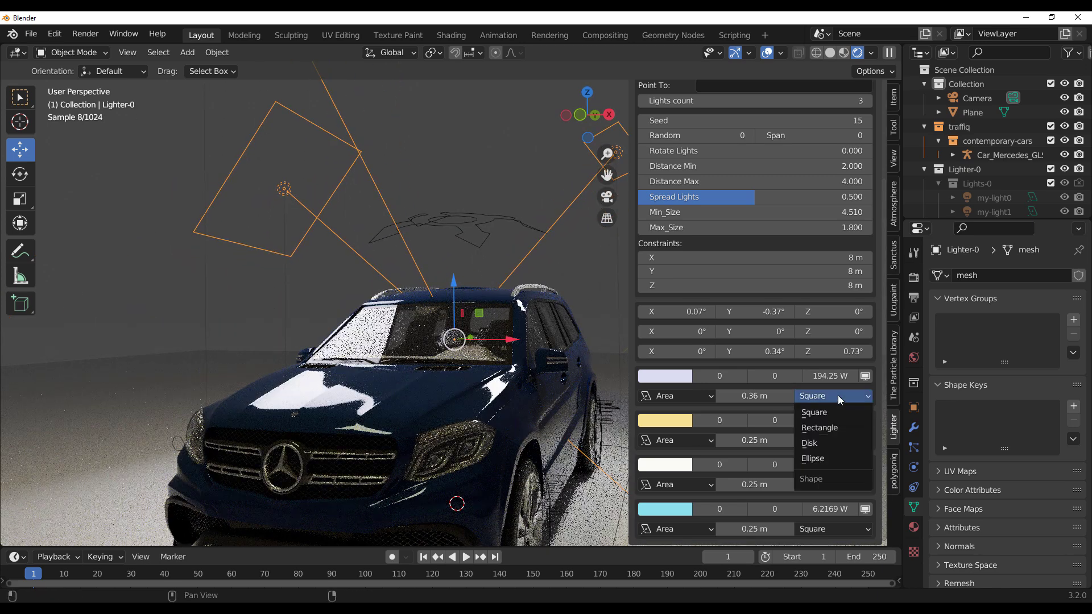
{"action": "left_click", "coordinate": [831, 444]}
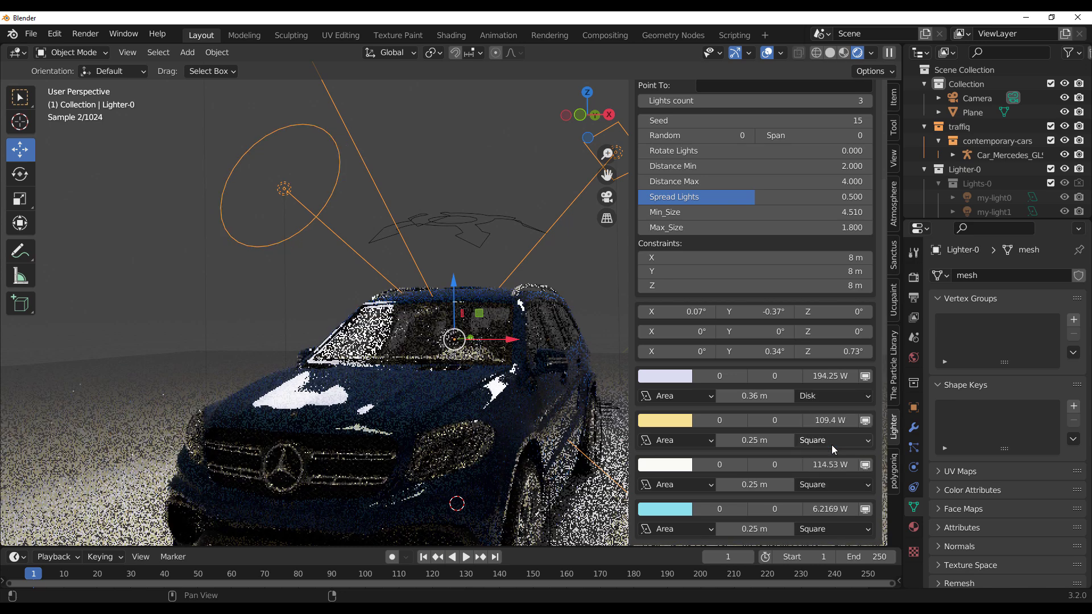
{"action": "left_click", "coordinate": [834, 397]}
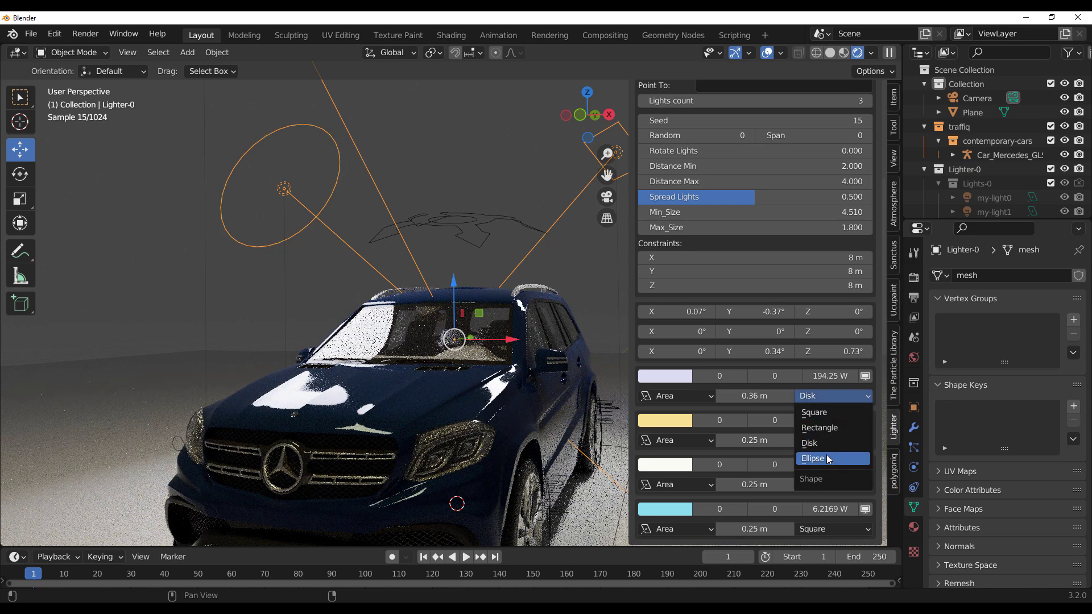
{"action": "left_click", "coordinate": [828, 459]}
{"action": "left_click", "coordinate": [838, 396]}
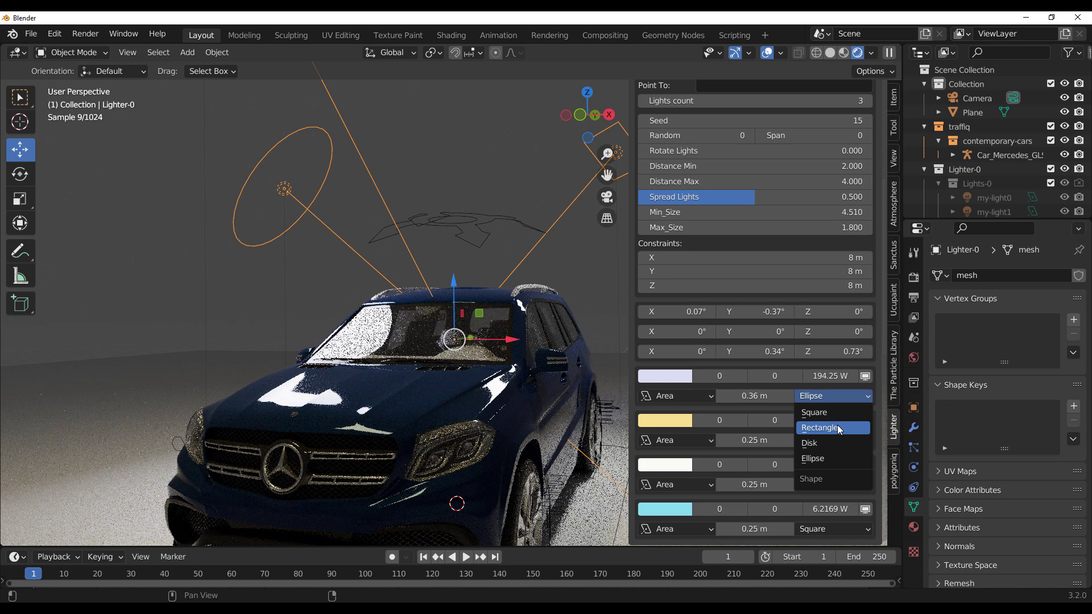
{"action": "left_click", "coordinate": [837, 426]}
{"action": "left_click", "coordinate": [842, 395]}
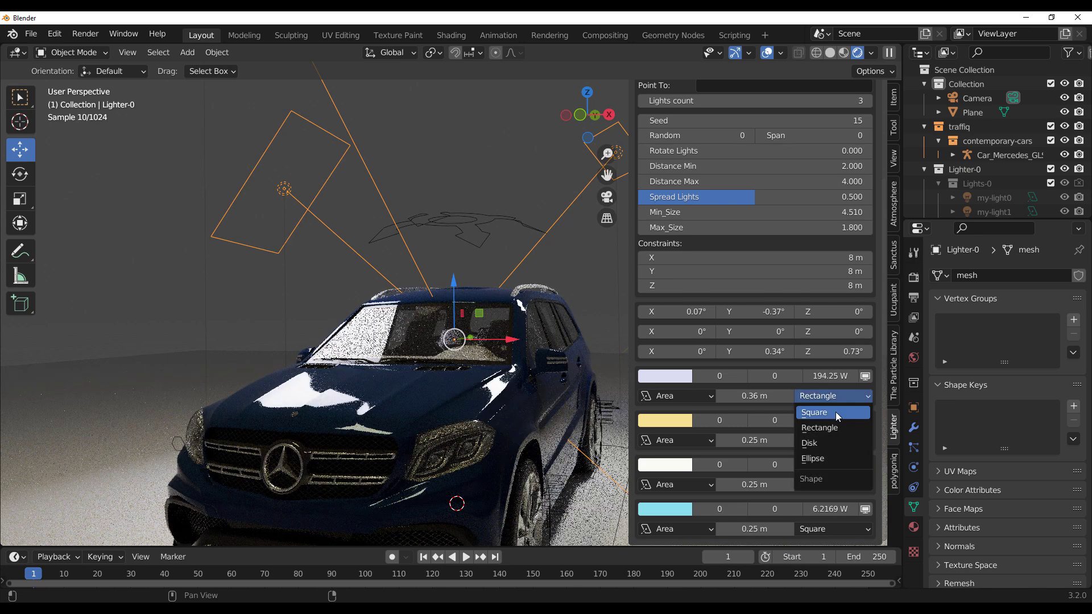
{"action": "left_click", "coordinate": [835, 412]}
Change the second light's colour to mint green (hue 0.409, saturation 0.712) and the third light's to pale violet
{"action": "left_click", "coordinate": [676, 421]}
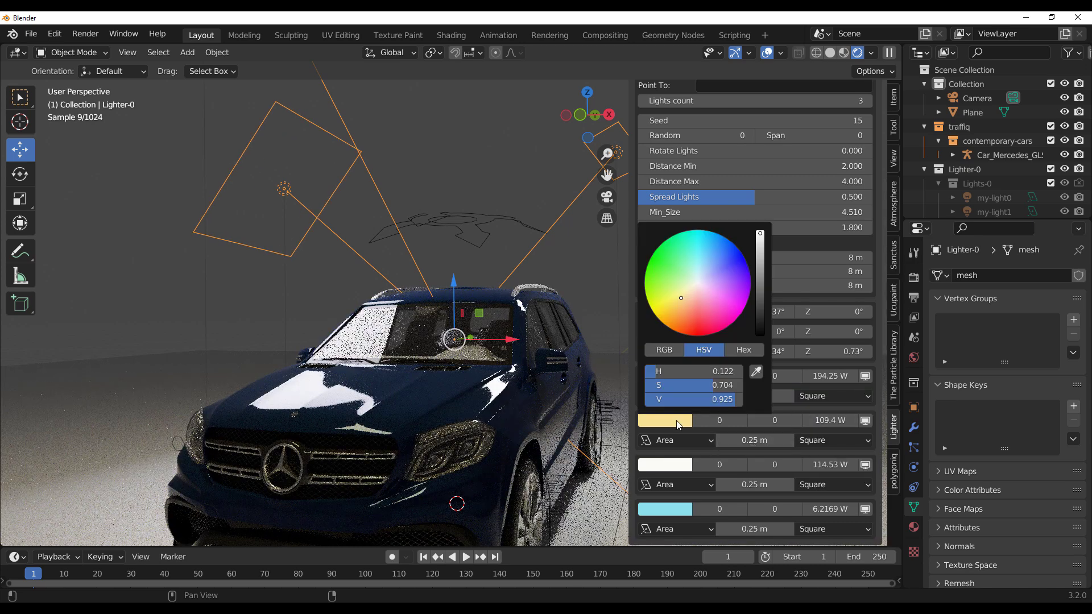
{"action": "left_click", "coordinate": [687, 263]}
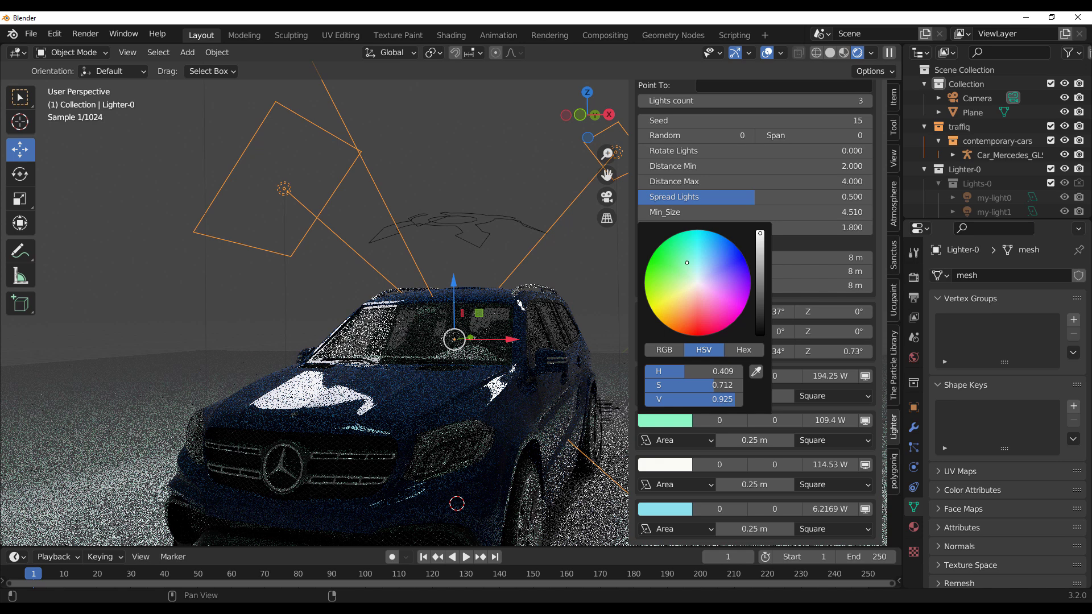
{"action": "left_click", "coordinate": [679, 465]}
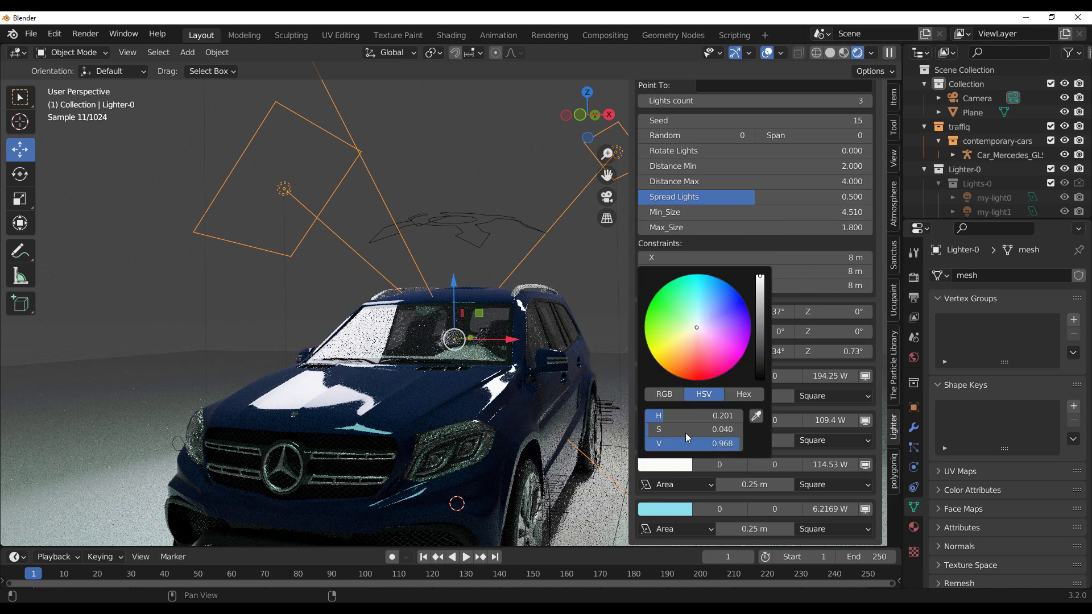
{"action": "left_click", "coordinate": [712, 335]}
{"action": "left_click", "coordinate": [710, 323]}
{"action": "middle_click_drag", "start_coordinate": [603, 347], "coordinate": [384, 432]}
{"action": "scroll", "coordinate": [356, 433], "scroll_direction": "down", "scroll_amount": 3}
{"action": "scroll", "coordinate": [385, 432], "scroll_direction": "up", "scroll_amount": 2}
{"action": "scroll", "coordinate": [814, 452], "scroll_direction": "down", "scroll_amount": 5}
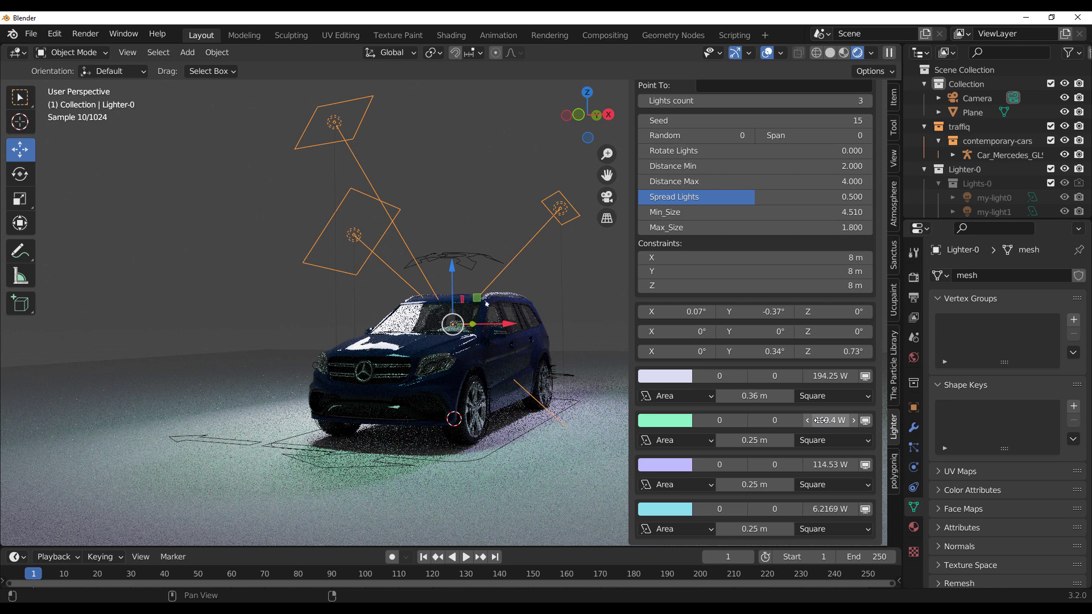
Release the generated lights from the rig as independent lights and select the pale violet one
{"action": "scroll", "coordinate": [809, 444], "scroll_direction": "up", "scroll_amount": 6}
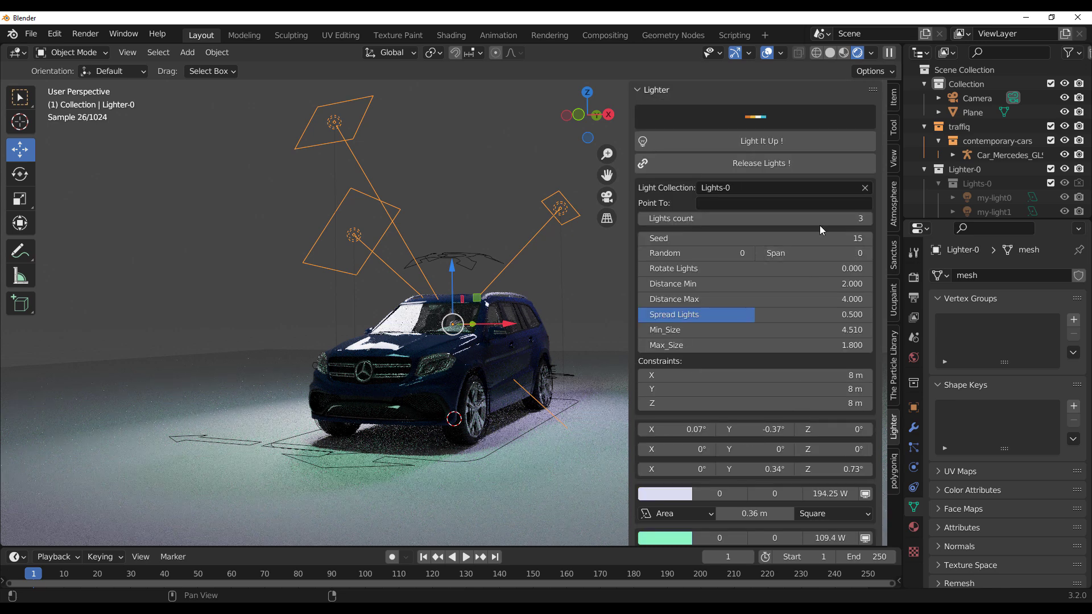
{"action": "left_click", "coordinate": [789, 163]}
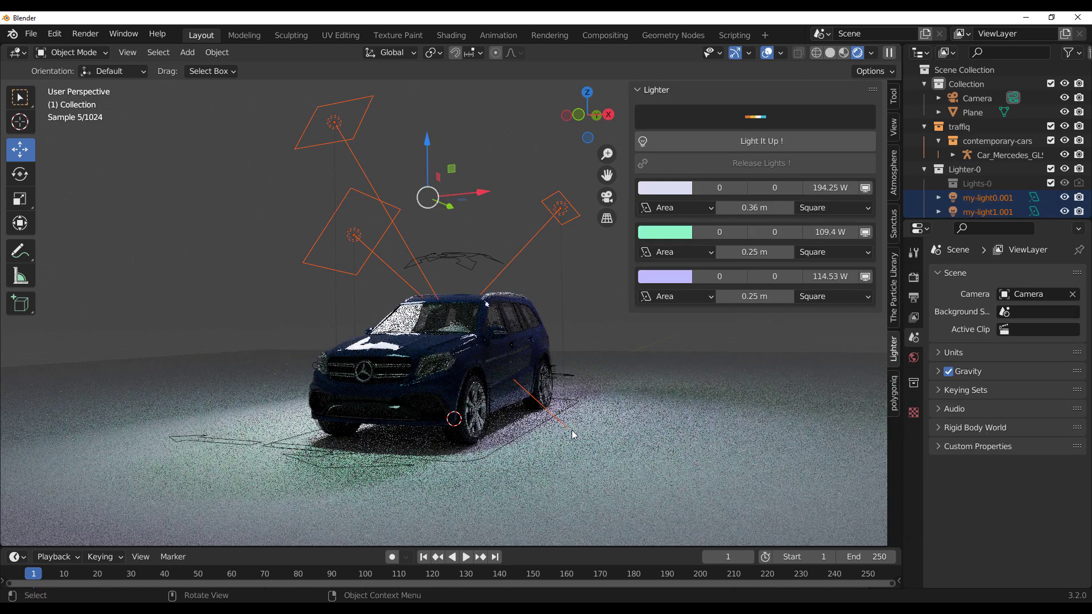
{"action": "left_click", "coordinate": [596, 244]}
{"action": "left_click", "coordinate": [570, 211]}
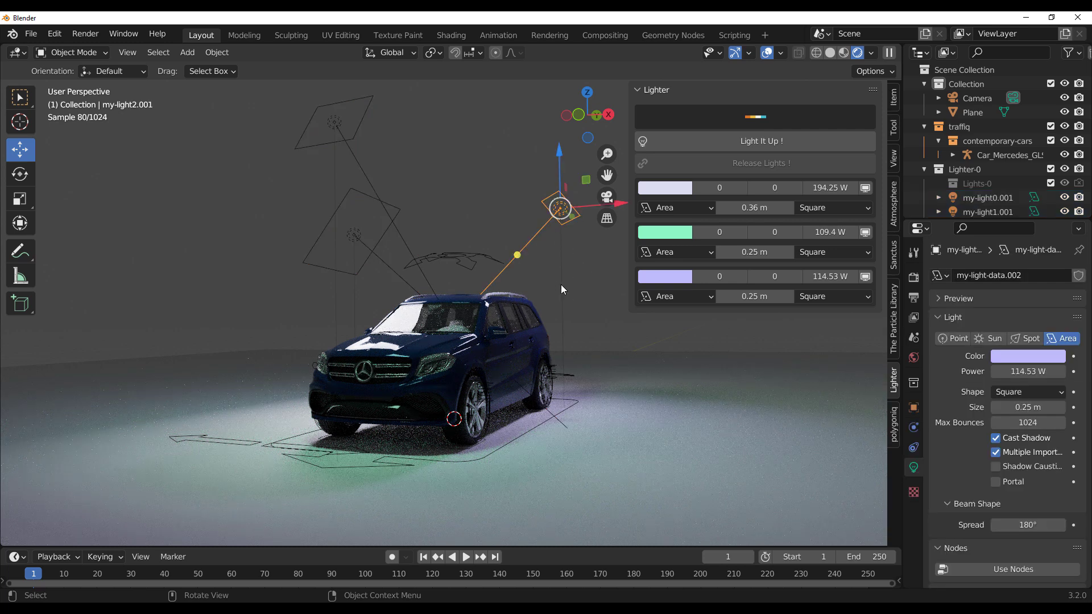
Set the first light's size to 1.44 m and power to 199.65 W, and reset its second offset value to 0
{"action": "left_click", "coordinate": [572, 298]}
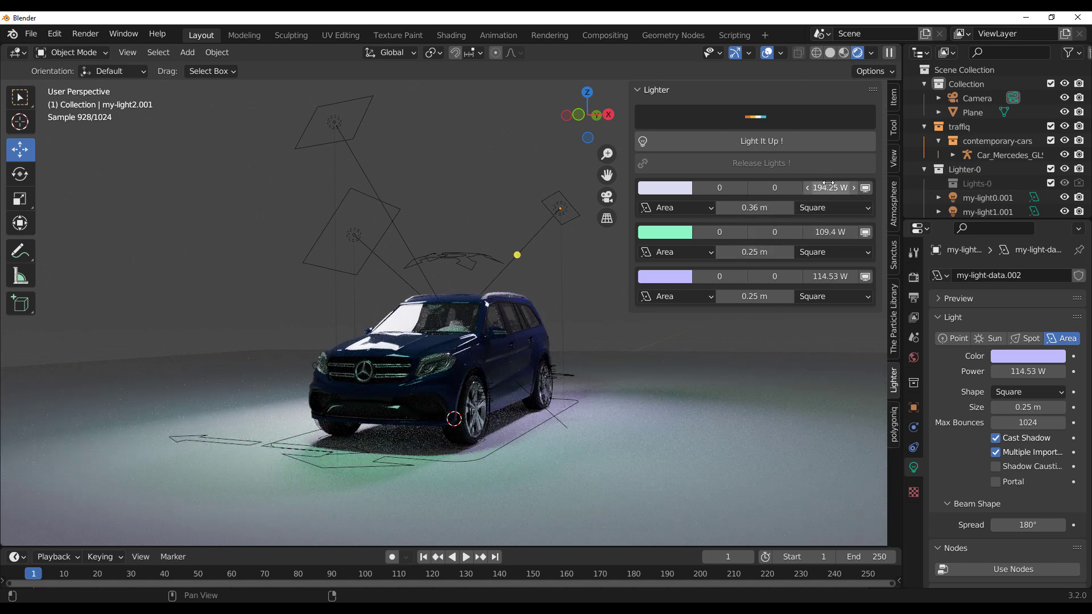
{"action": "left_click_drag", "start_coordinate": [754, 207], "coordinate": [787, 208]}
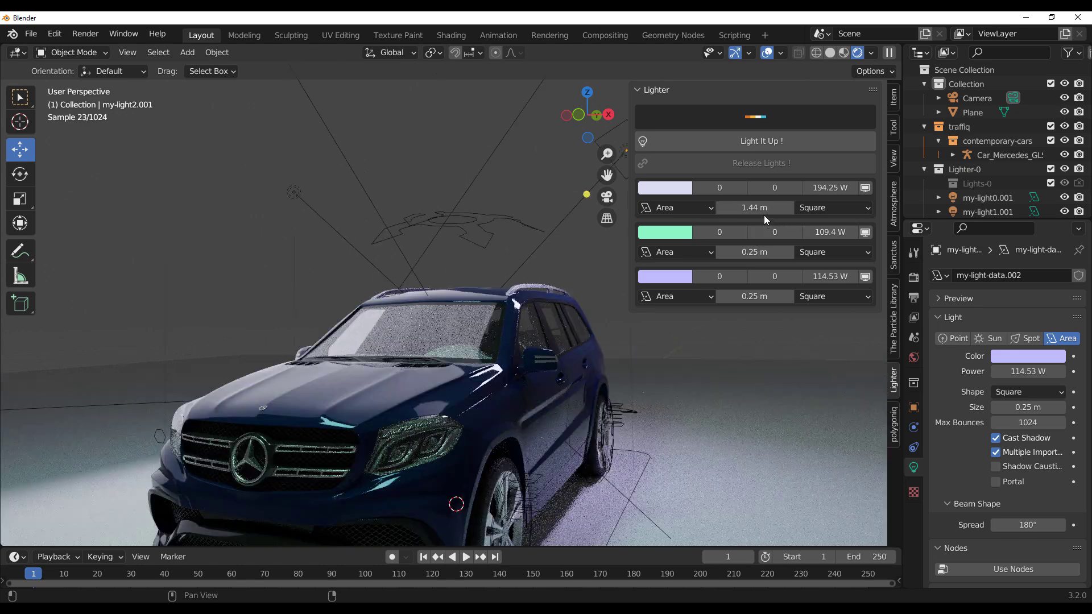
{"action": "left_click_drag", "start_coordinate": [839, 188], "coordinate": [859, 188]}
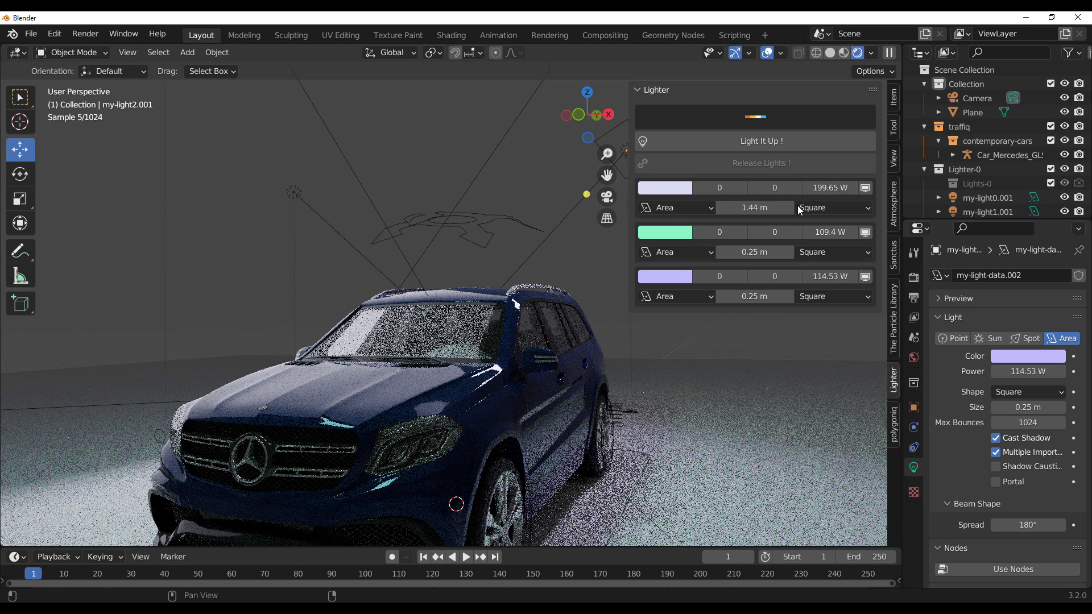
{"action": "left_click_drag", "start_coordinate": [772, 188], "coordinate": [795, 187]}
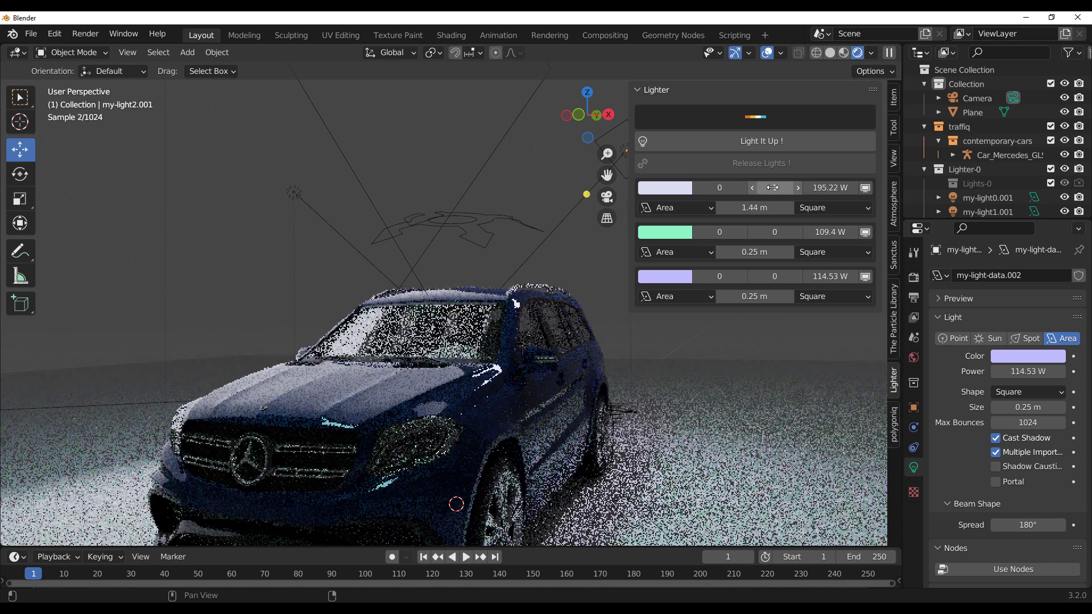
{"action": "type", "text": "0"}
{"action": "key", "text": "Return"}
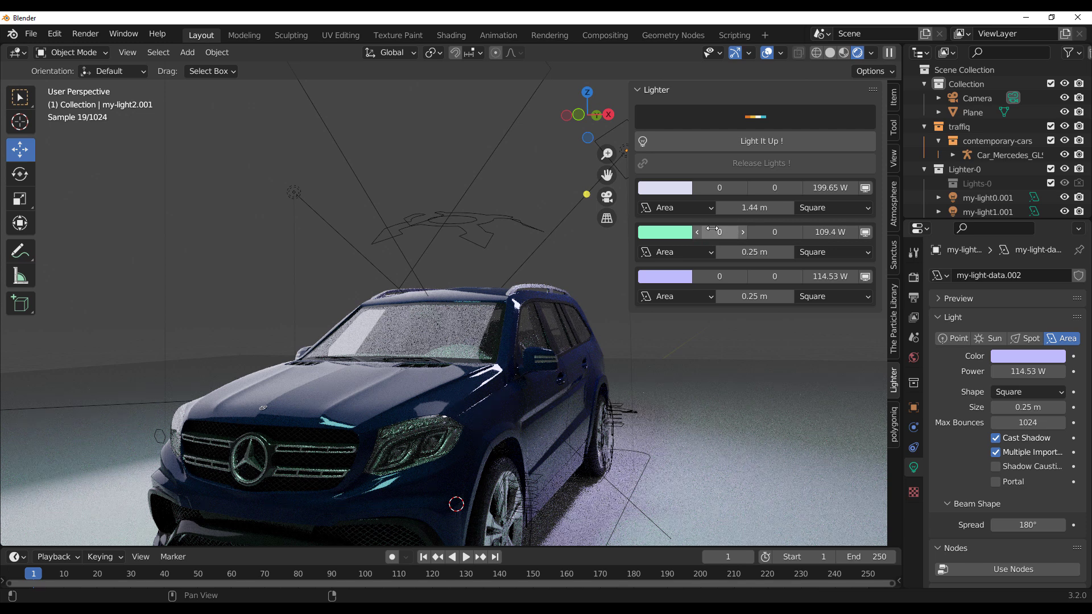
Raise the mint green second light's first offset value to 74 to turn it orange, and check the car's lighting
{"action": "left_click_drag", "start_coordinate": [716, 232], "coordinate": [771, 232]}
{"action": "middle_click_drag", "start_coordinate": [515, 303], "coordinate": [495, 360]}
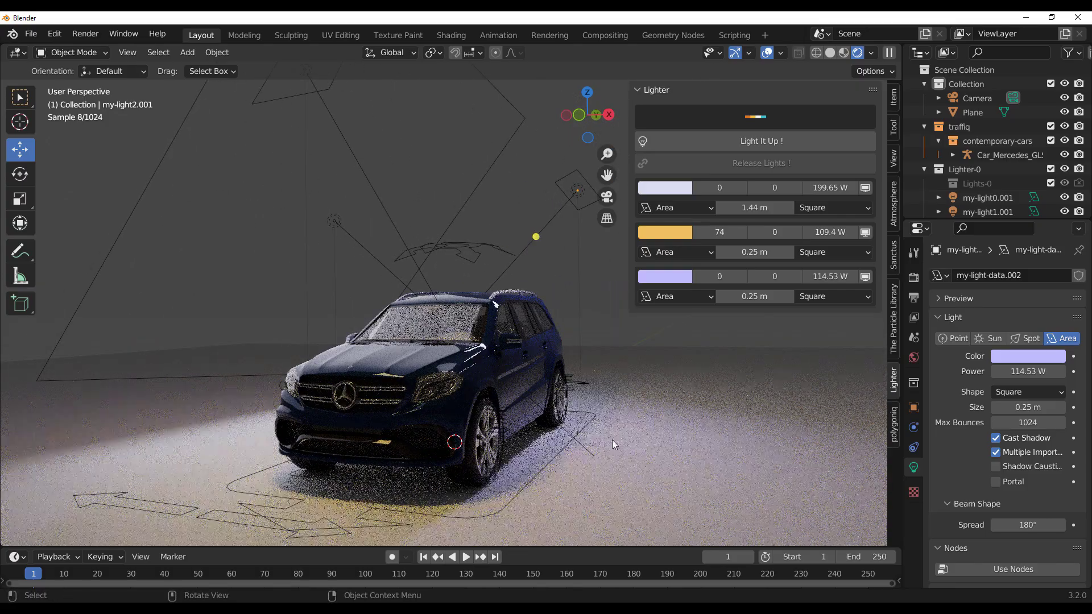
{"action": "mouse_move", "coordinate": [518, 437]}
{"action": "middle_mouse_down"}
{"action": "mouse_move", "coordinate": [545, 472]}
{"action": "mouse_move", "coordinate": [529, 446]}
{"action": "middle_mouse_up"}
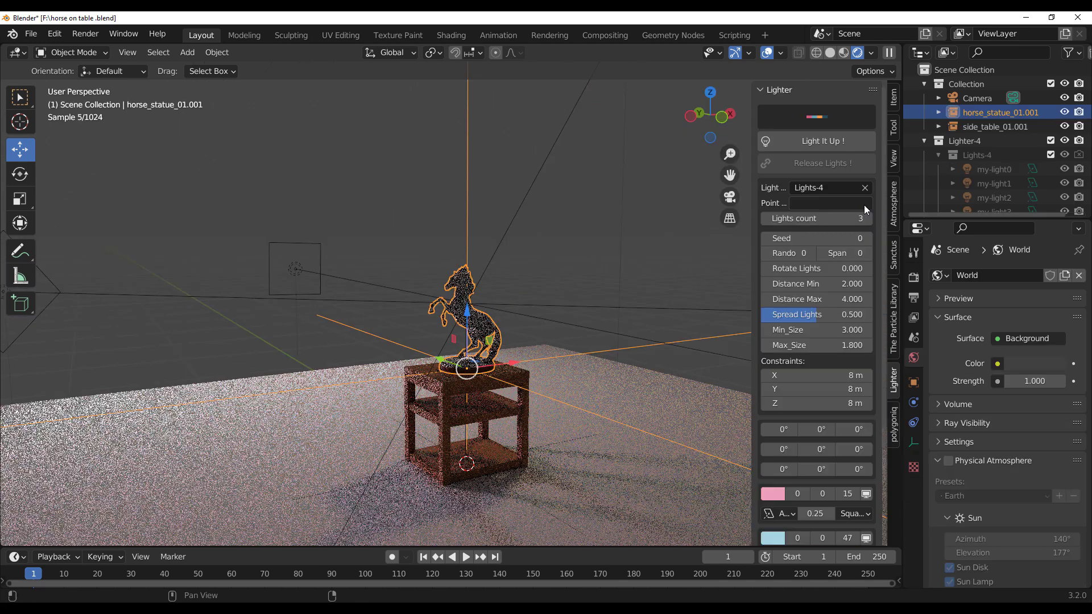
In the horse statue scene, set horse_statue_01.001 as the target the generated lights point at and inspect their aim
{"action": "left_click", "coordinate": [865, 205]}
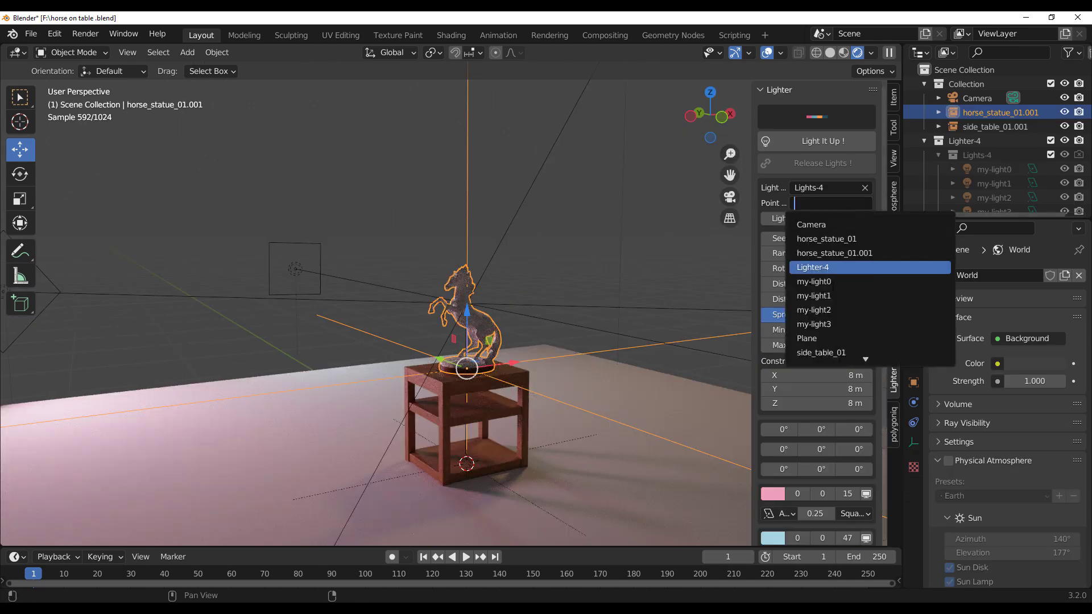
{"action": "left_click", "coordinate": [846, 256]}
{"action": "middle_click_drag", "start_coordinate": [535, 352], "coordinate": [609, 328]}
{"action": "scroll", "coordinate": [559, 320], "scroll_direction": "down", "scroll_amount": 8}
{"action": "scroll", "coordinate": [560, 319], "scroll_direction": "up", "scroll_amount": 8}
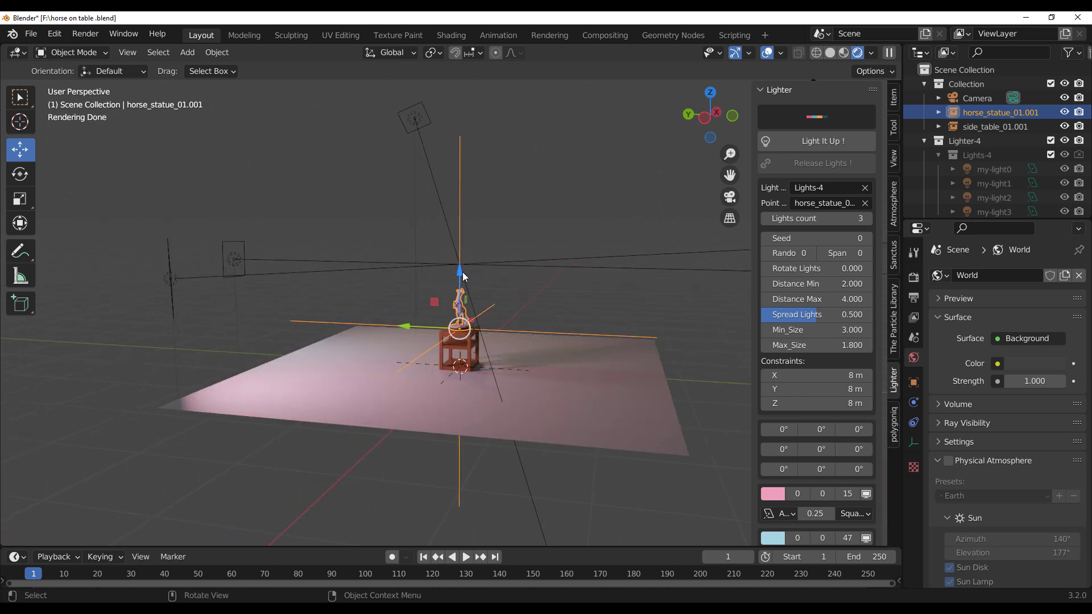
Move the horse statue vertically to test the light tracking, raising it until its base sits on top of the table
{"action": "key", "text": "g"}
{"action": "key", "text": "z"}
{"action": "left_click", "coordinate": [441, 289]}
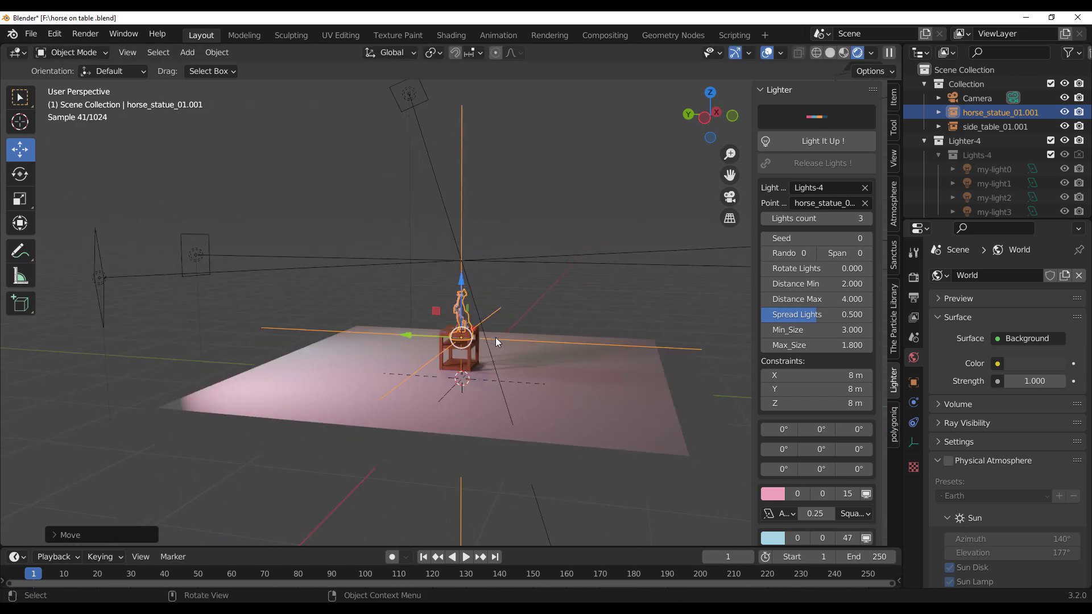
{"action": "scroll", "coordinate": [629, 404], "scroll_direction": "up", "scroll_amount": 4}
{"action": "middle_click_drag", "start_coordinate": [628, 405], "coordinate": [489, 389]}
{"action": "scroll", "coordinate": [488, 389], "scroll_direction": "up", "scroll_amount": 2}
{"action": "scroll", "coordinate": [494, 395], "scroll_direction": "up", "scroll_amount": 3}
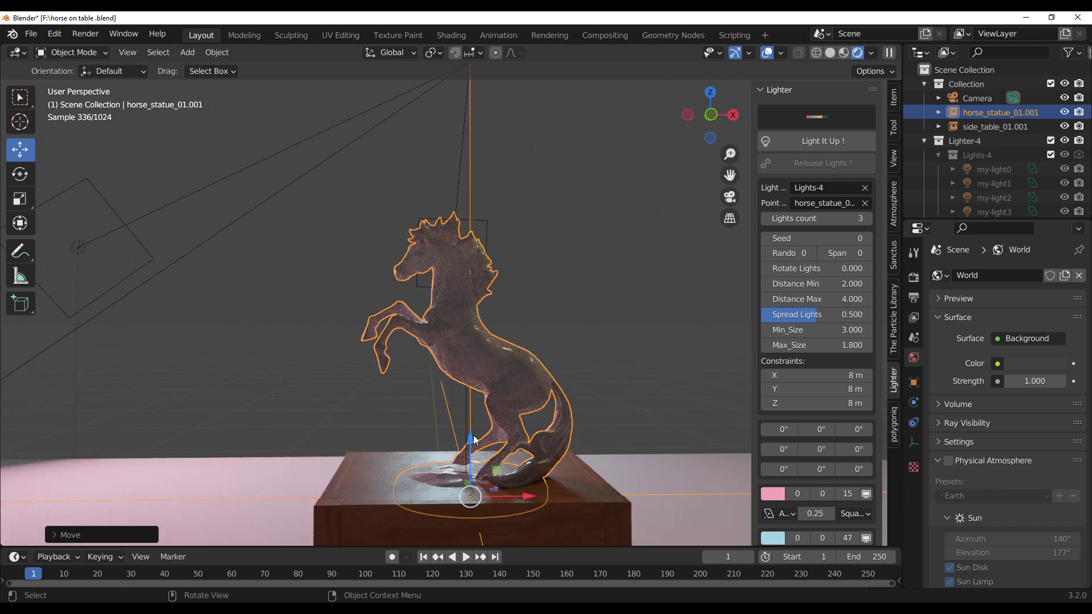
{"action": "left_click_drag", "start_coordinate": [475, 440], "coordinate": [475, 419]}
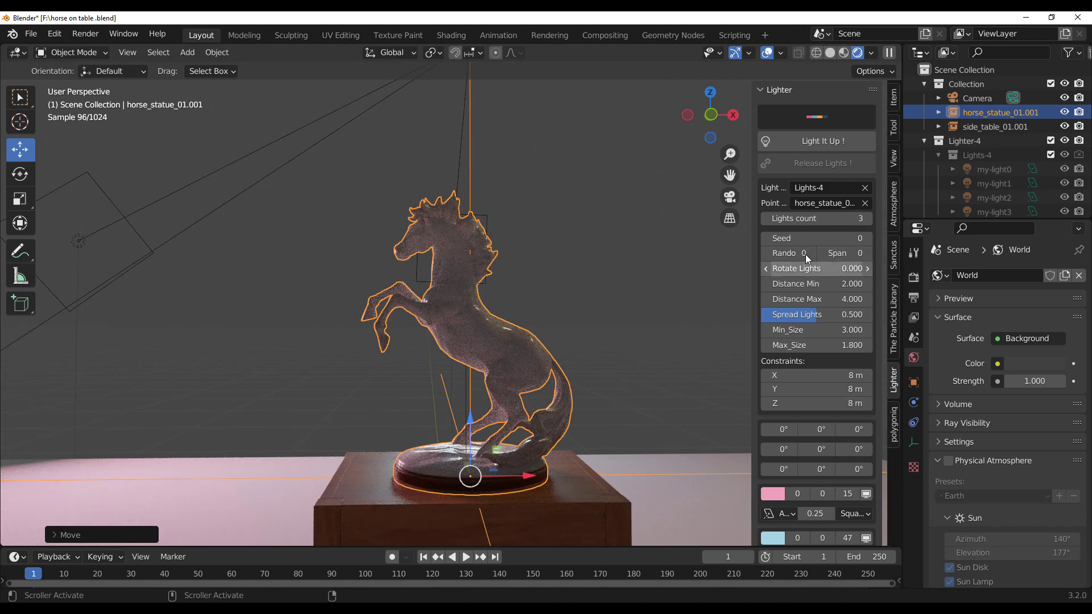
Set the lights' seed to 36 and move the horse statue along the X axis toward the table's edge
{"action": "left_click_drag", "start_coordinate": [807, 239], "coordinate": [828, 238]}
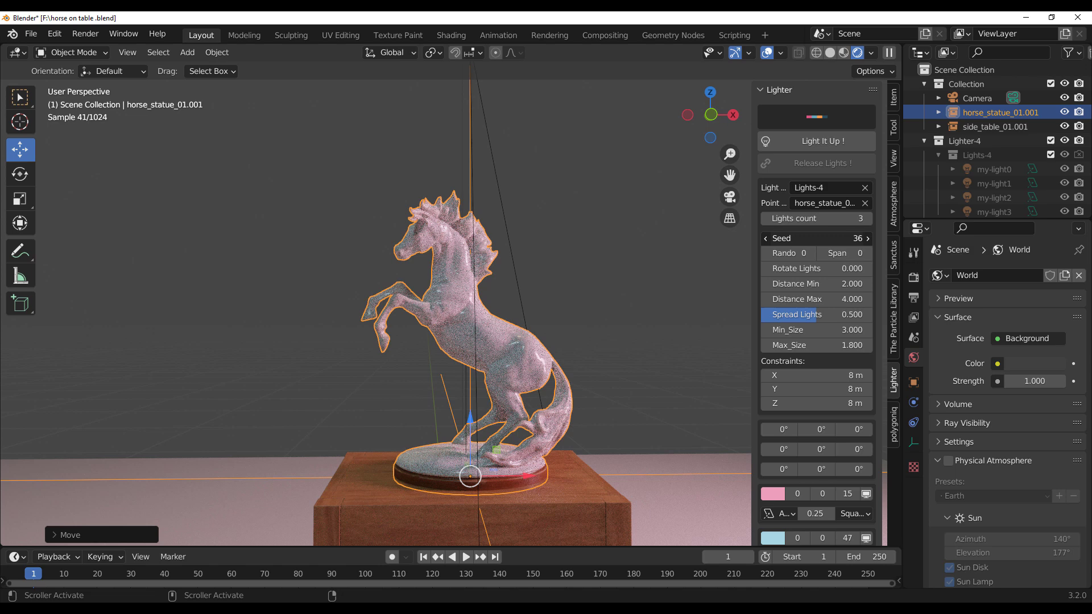
{"action": "key", "text": "g"}
{"action": "key", "text": "x"}
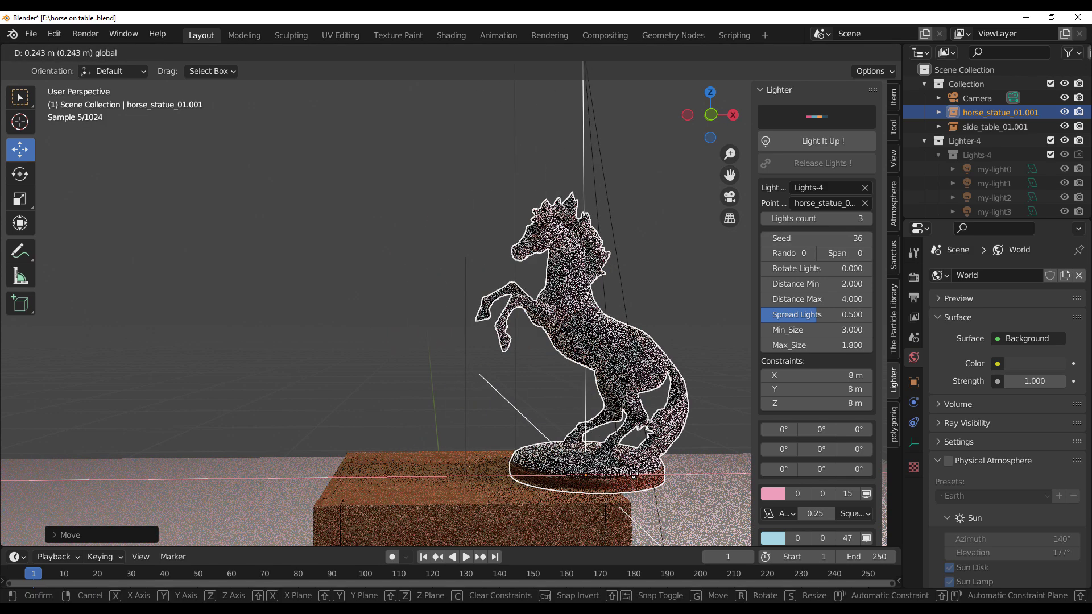
{"action": "left_click_drag", "start_coordinate": [510, 467], "coordinate": [509, 467]}
{"action": "middle_click_drag", "start_coordinate": [510, 467], "coordinate": [602, 467]}
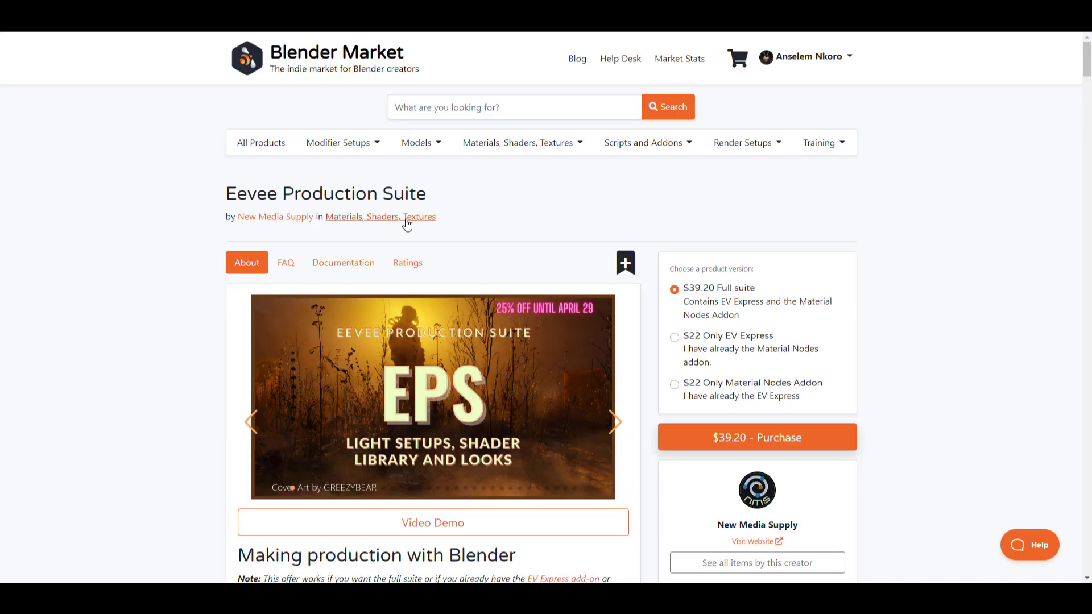
Look through the Blender Market pages for Eevee Production Suite, Quick Studio Light and Fundamentals Of Digital Lighting In Blender
{"action": "scroll", "coordinate": [170, 244], "scroll_direction": "down", "scroll_amount": 8}
{"action": "scroll", "coordinate": [170, 243], "scroll_direction": "up", "scroll_amount": 8}
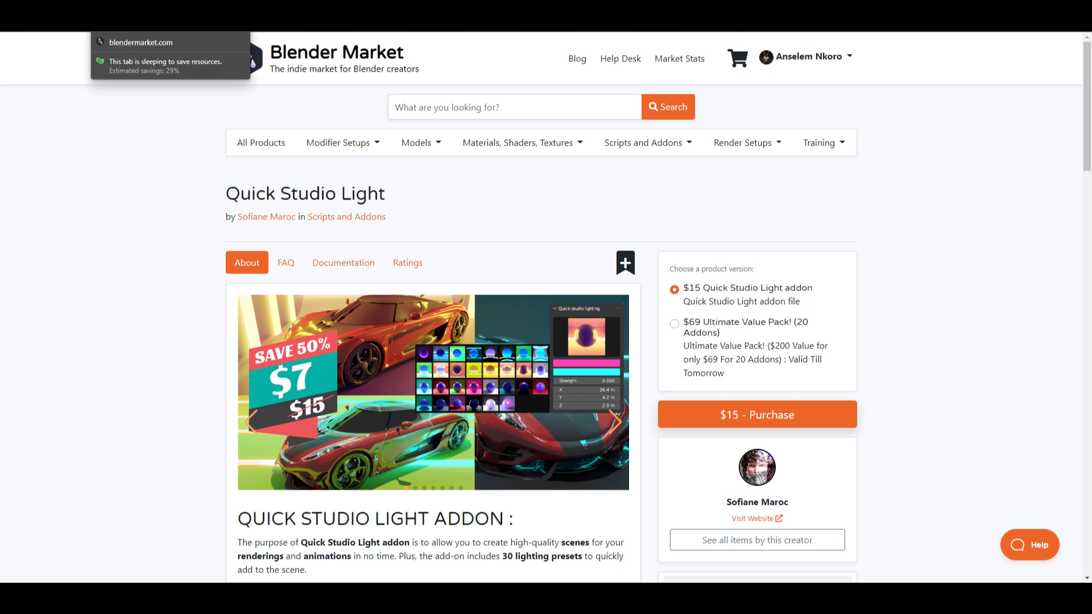
{"action": "left_click", "coordinate": [105, 26]}
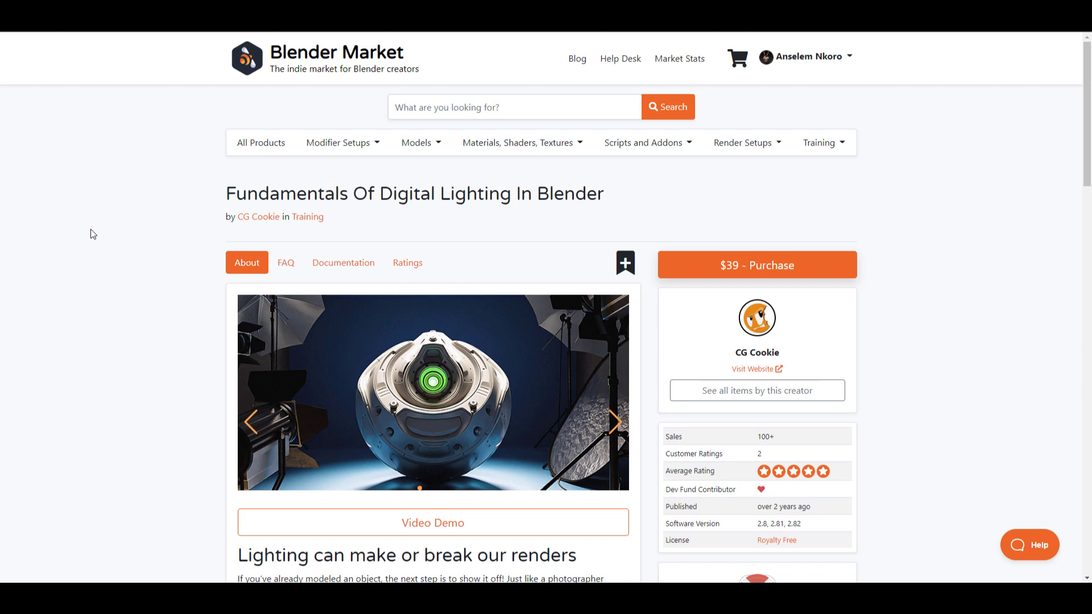
{"action": "scroll", "coordinate": [145, 301], "scroll_direction": "down", "scroll_amount": 10}
{"action": "scroll", "coordinate": [293, 246], "scroll_direction": "up", "scroll_amount": 10}
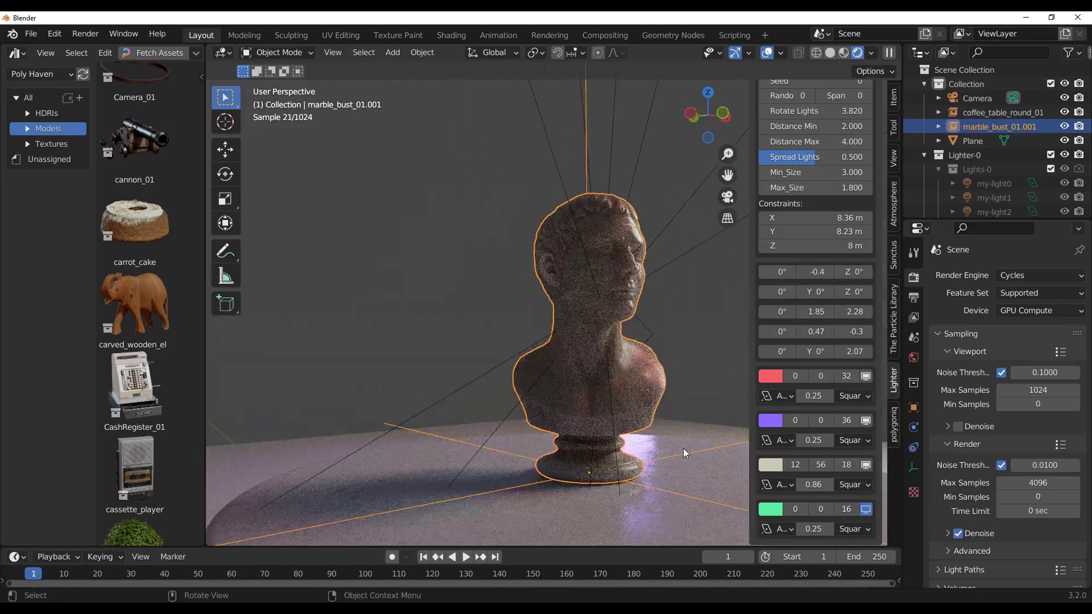
Inspect the marble bust's lighting from several angles and increase its lights count to 4
{"action": "scroll", "coordinate": [451, 407], "scroll_direction": "down", "scroll_amount": 3}
{"action": "scroll", "coordinate": [542, 411], "scroll_direction": "up", "scroll_amount": 6}
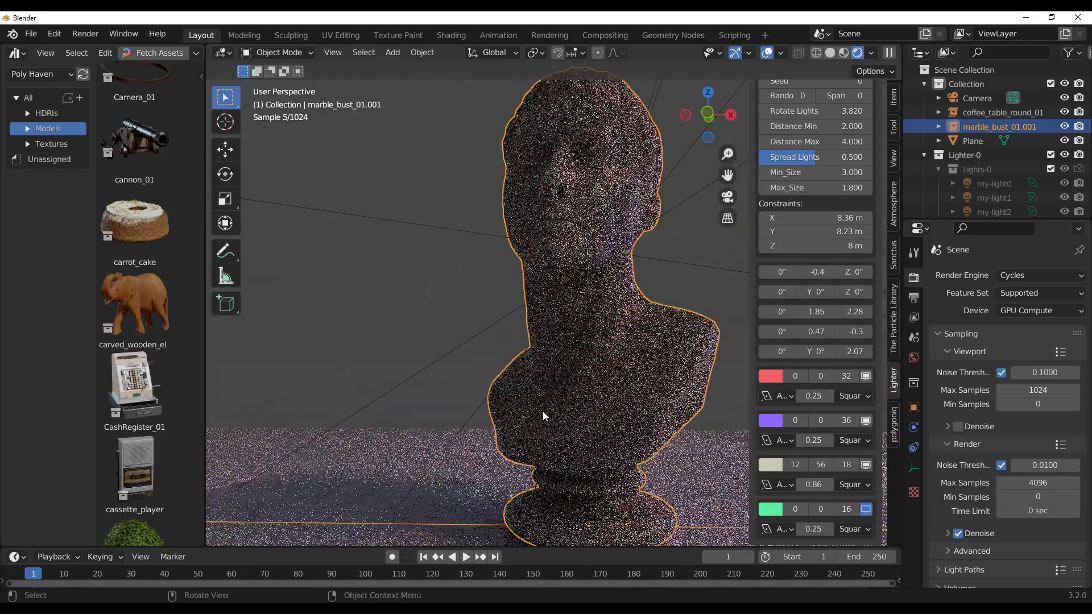
{"action": "middle_click_drag", "start_coordinate": [543, 411], "coordinate": [411, 367]}
{"action": "scroll", "coordinate": [818, 196], "scroll_direction": "up", "scroll_amount": 5}
{"action": "scroll", "coordinate": [822, 371], "scroll_direction": "down", "scroll_amount": 5}
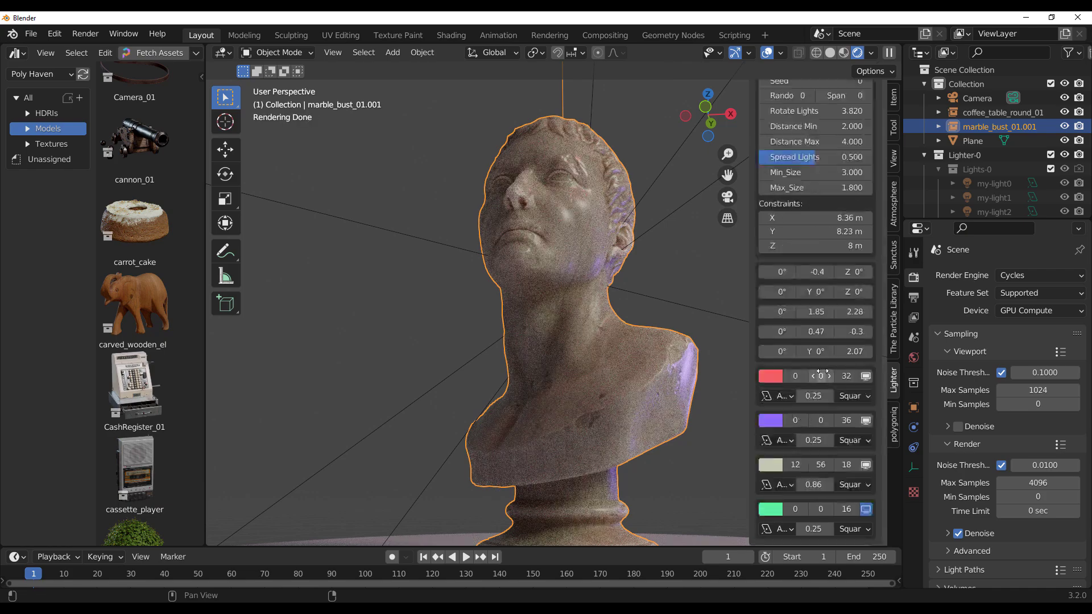
{"action": "scroll", "coordinate": [794, 465], "scroll_direction": "up", "scroll_amount": 2}
{"action": "middle_click_drag", "start_coordinate": [512, 342], "coordinate": [648, 352]}
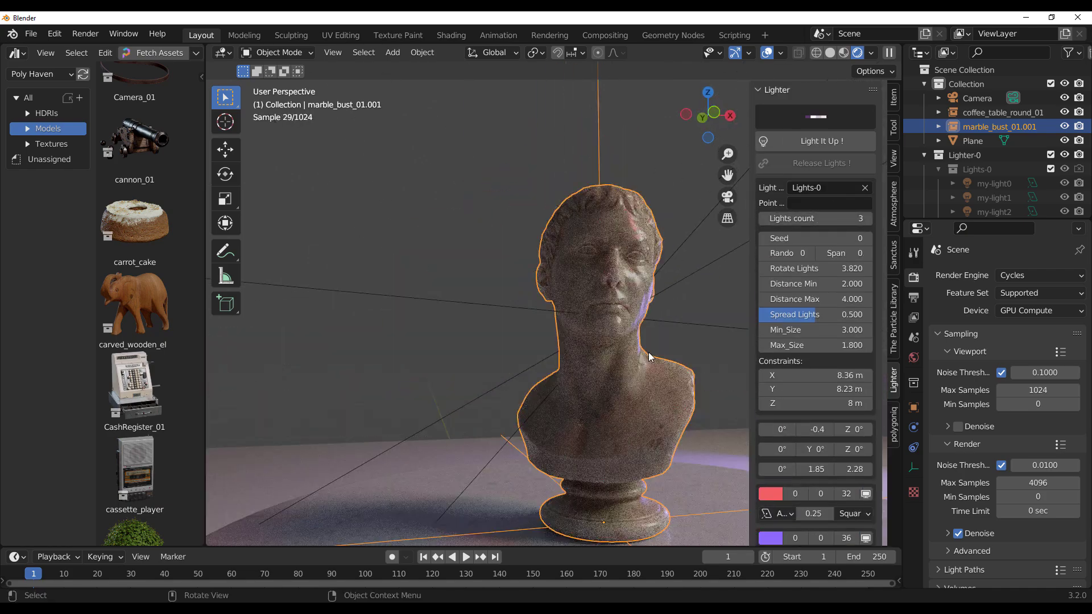
{"action": "left_click", "coordinate": [865, 100]}
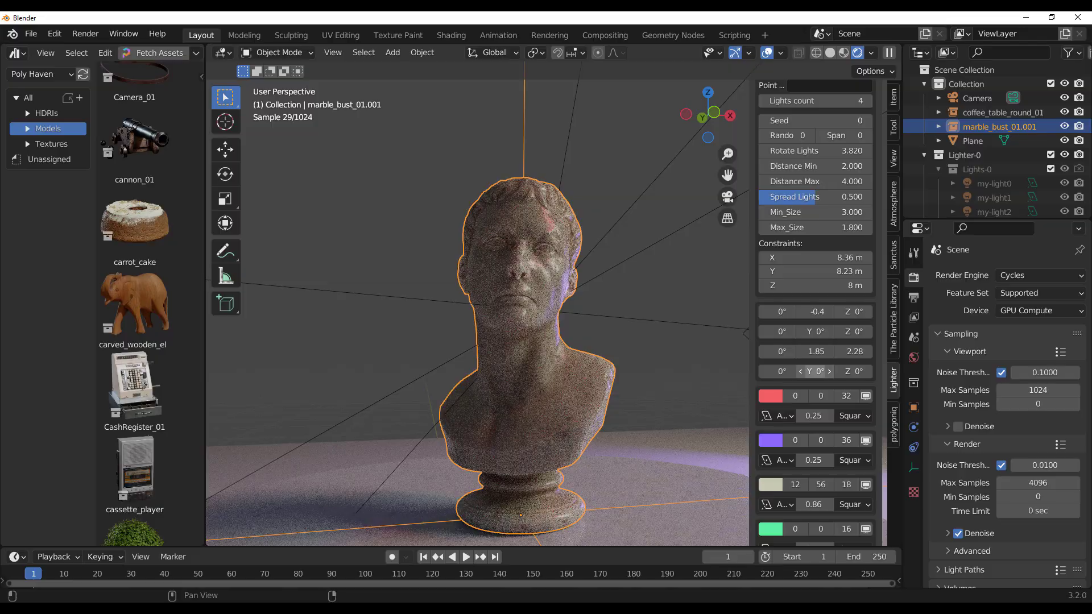